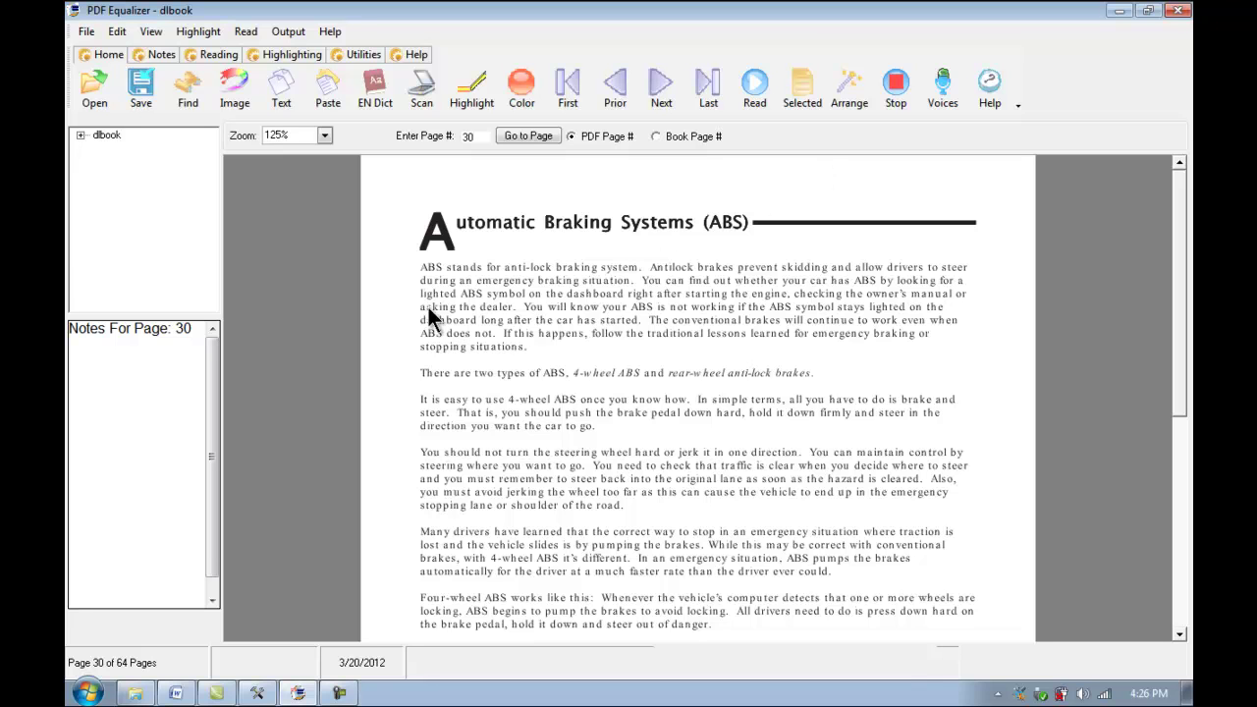
# Step: Copy the sentence about the two types of ABS on page 30 into that page's notes
pyautogui.moveTo(413, 361); pyautogui.dragTo(831, 387)
pyautogui.hotkey('ctrl', 'c')
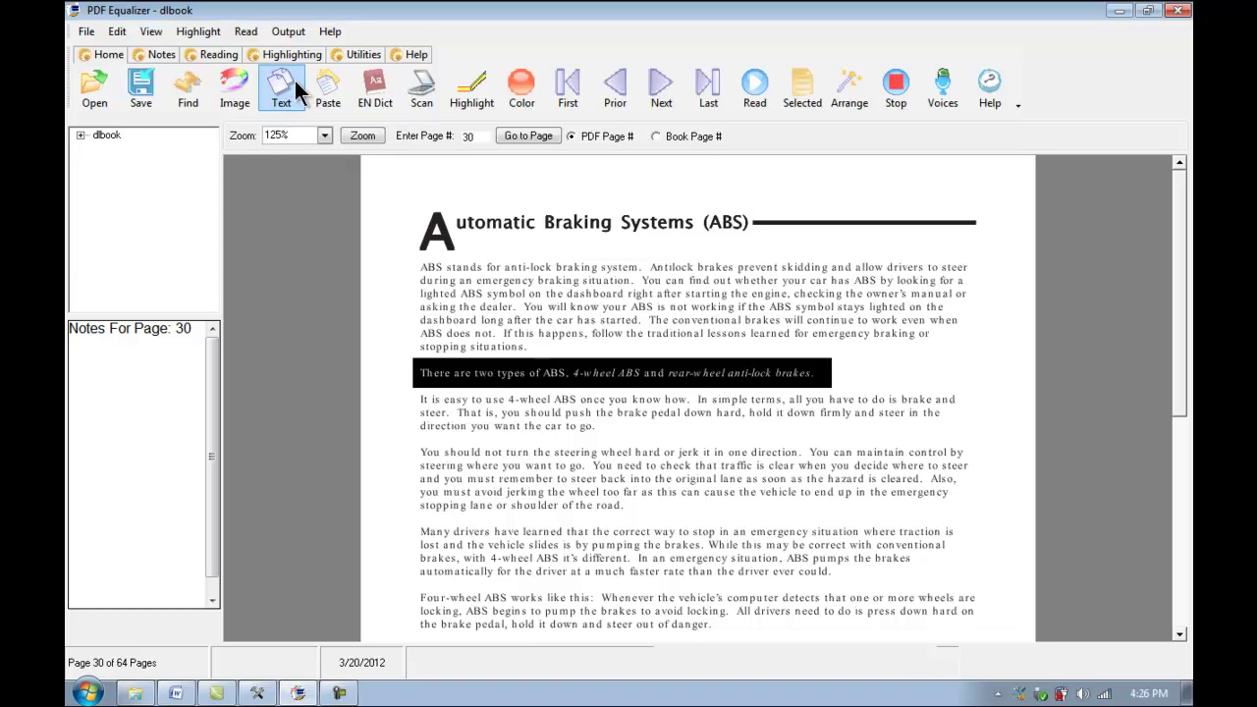
pyautogui.rightClick(114, 365)
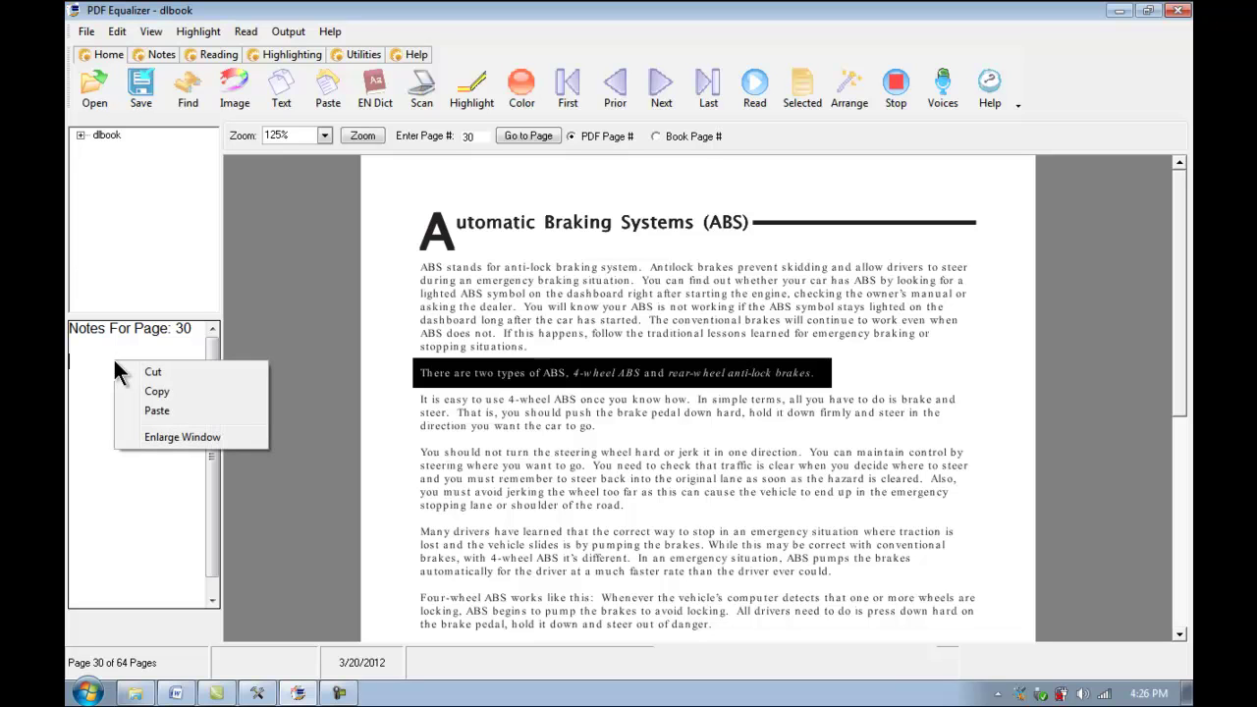
pyautogui.click(134, 407)
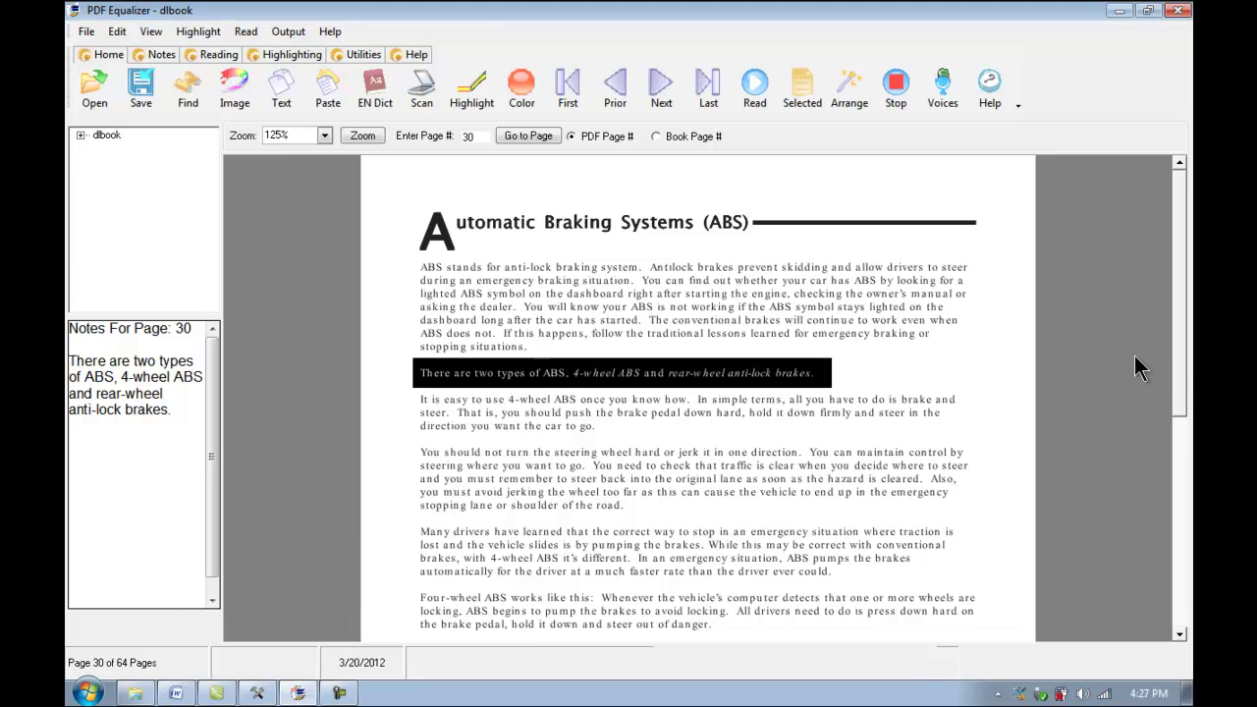
# Step: Copy the "Four-wheel ABS works like this" paragraph into the page 30 notes below the first entry
pyautogui.scroll(-4, 1183, 361)
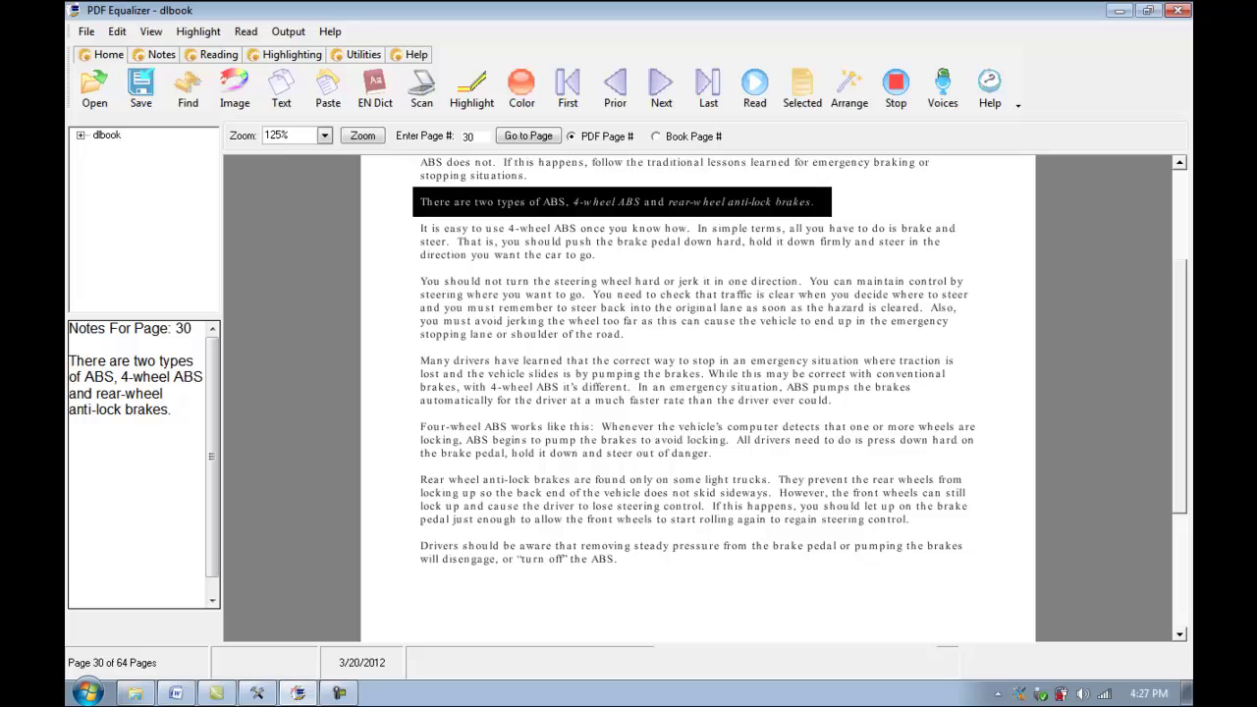
pyautogui.moveTo(417, 403); pyautogui.dragTo(1004, 453)
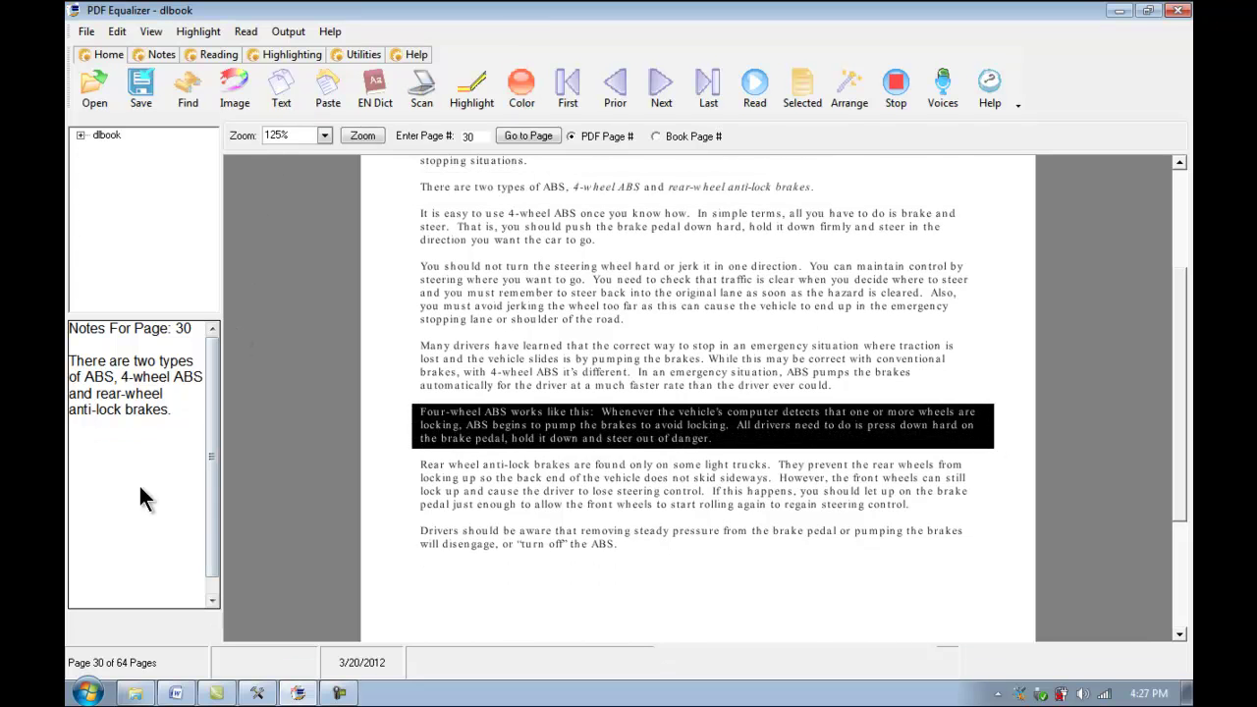
pyautogui.rightClick(137, 437)
pyautogui.click(185, 481)
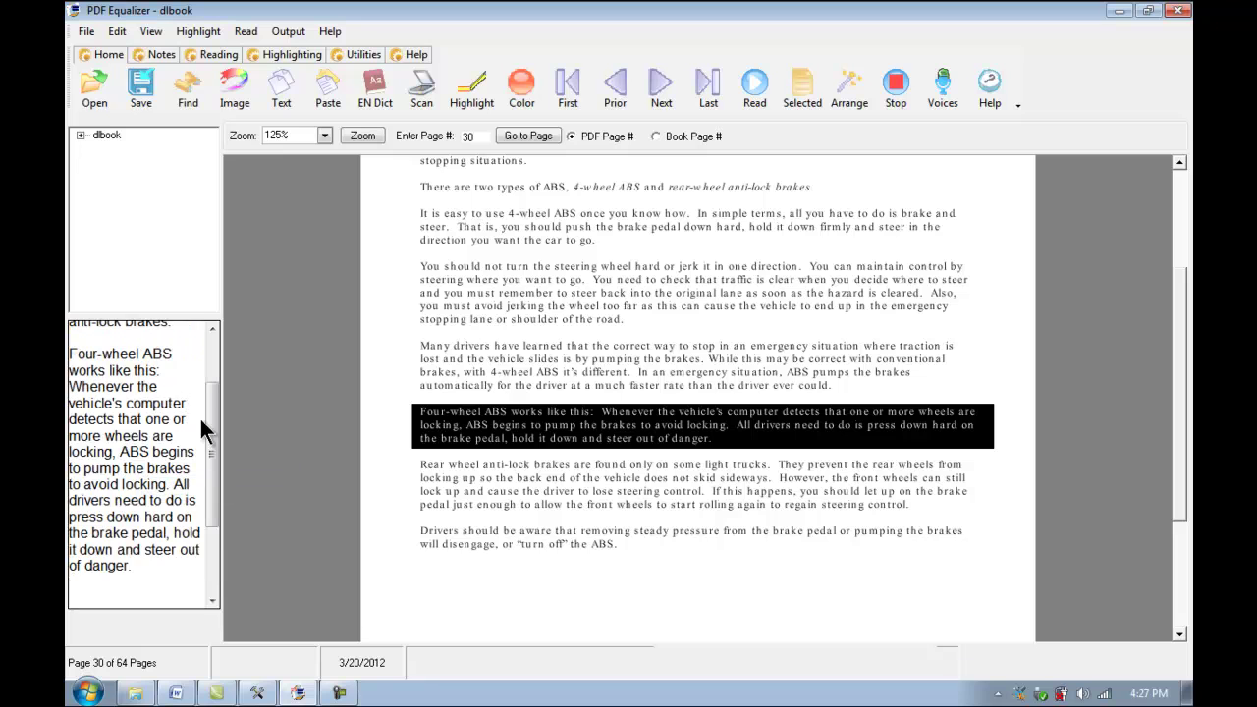
pyautogui.scroll(2, 214, 423)
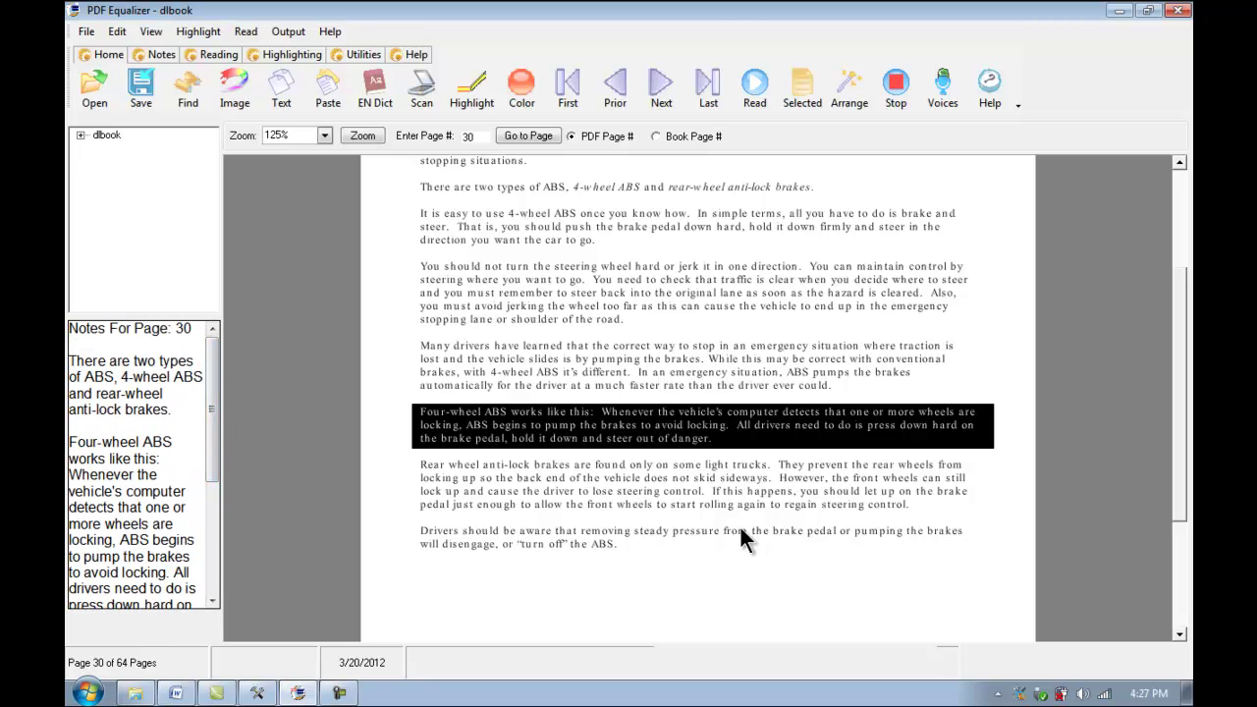
pyautogui.click(812, 432)
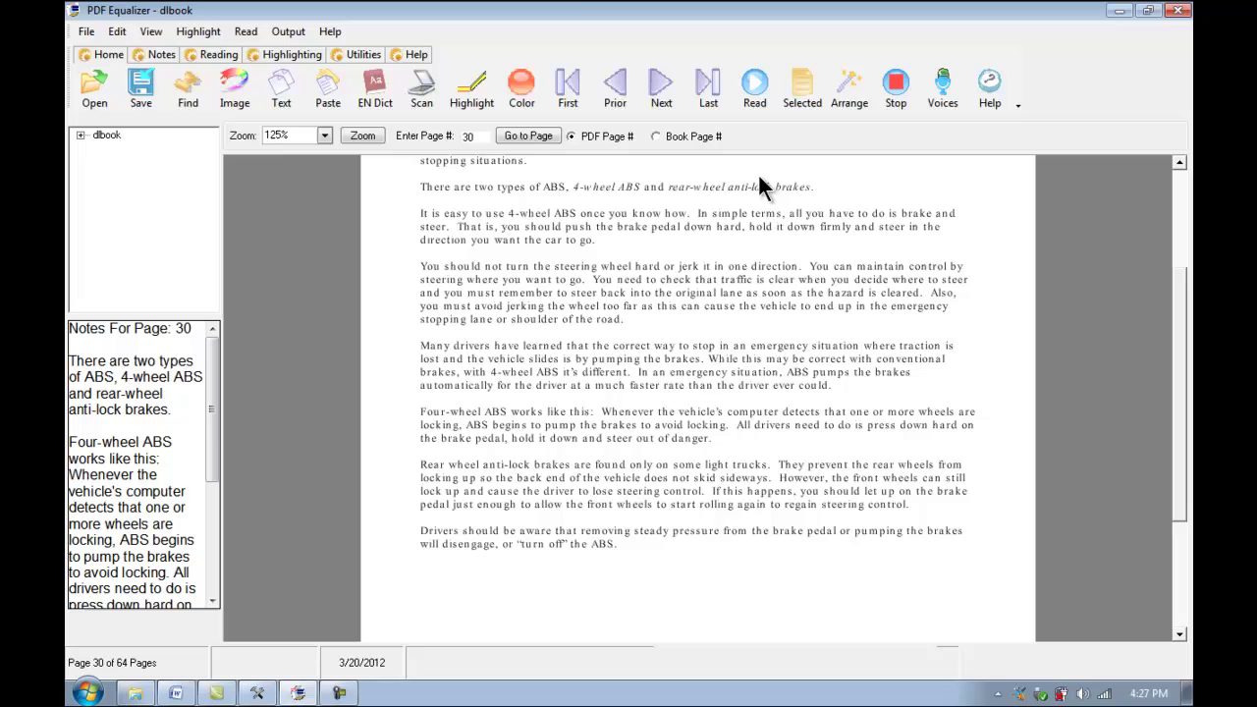
# Step: Go to page 31 and copy the stopping distance sentence with its bulleted list of factors into that page's notes
pyautogui.click(661, 86)
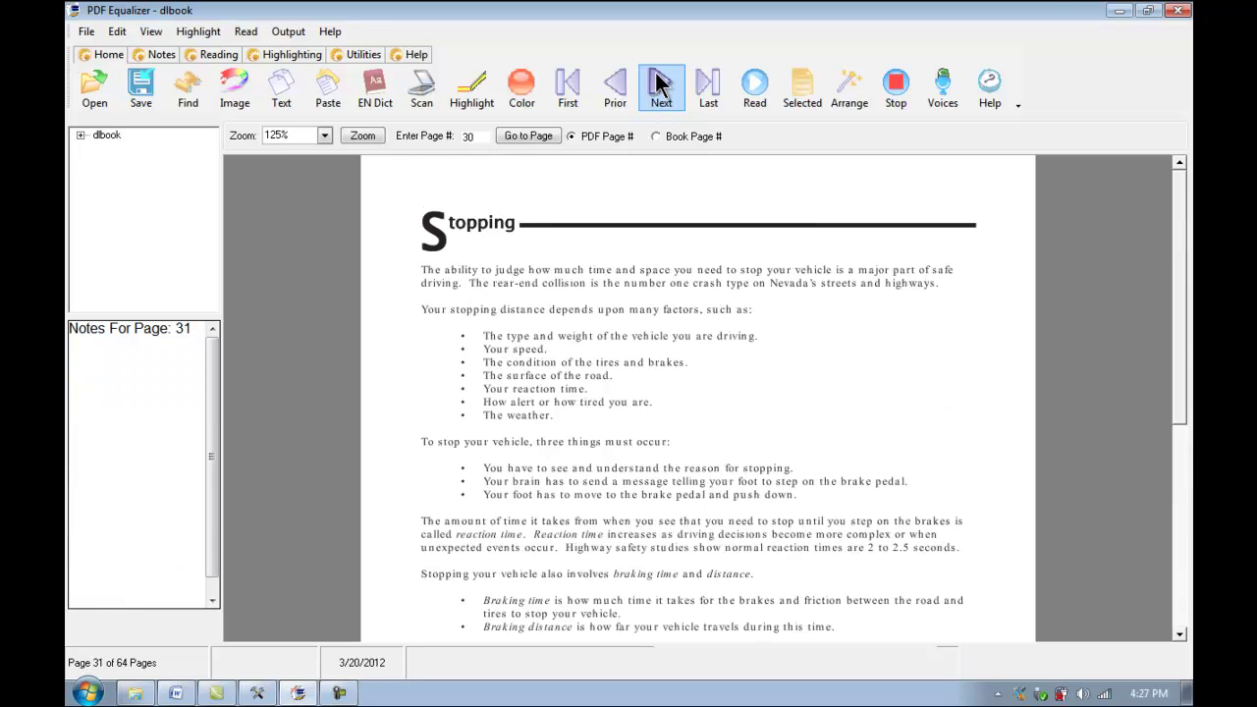
pyautogui.scroll(-1, 512, 293)
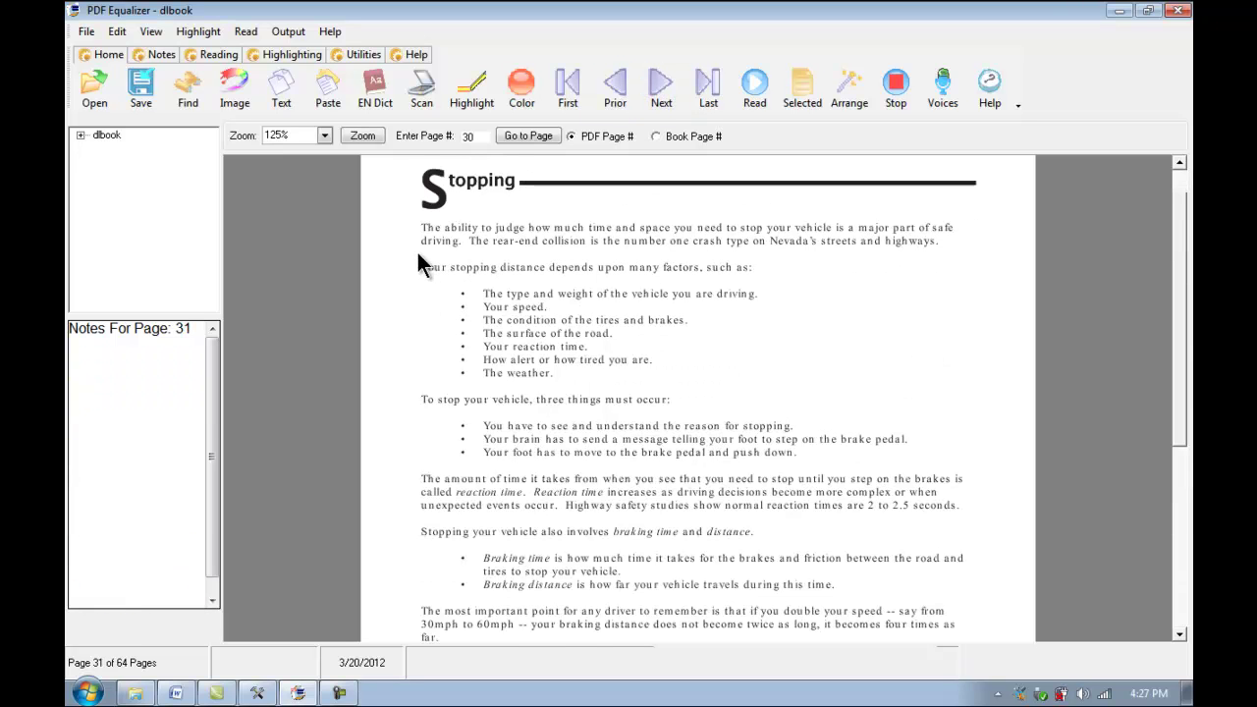
pyautogui.moveTo(408, 253); pyautogui.dragTo(868, 387)
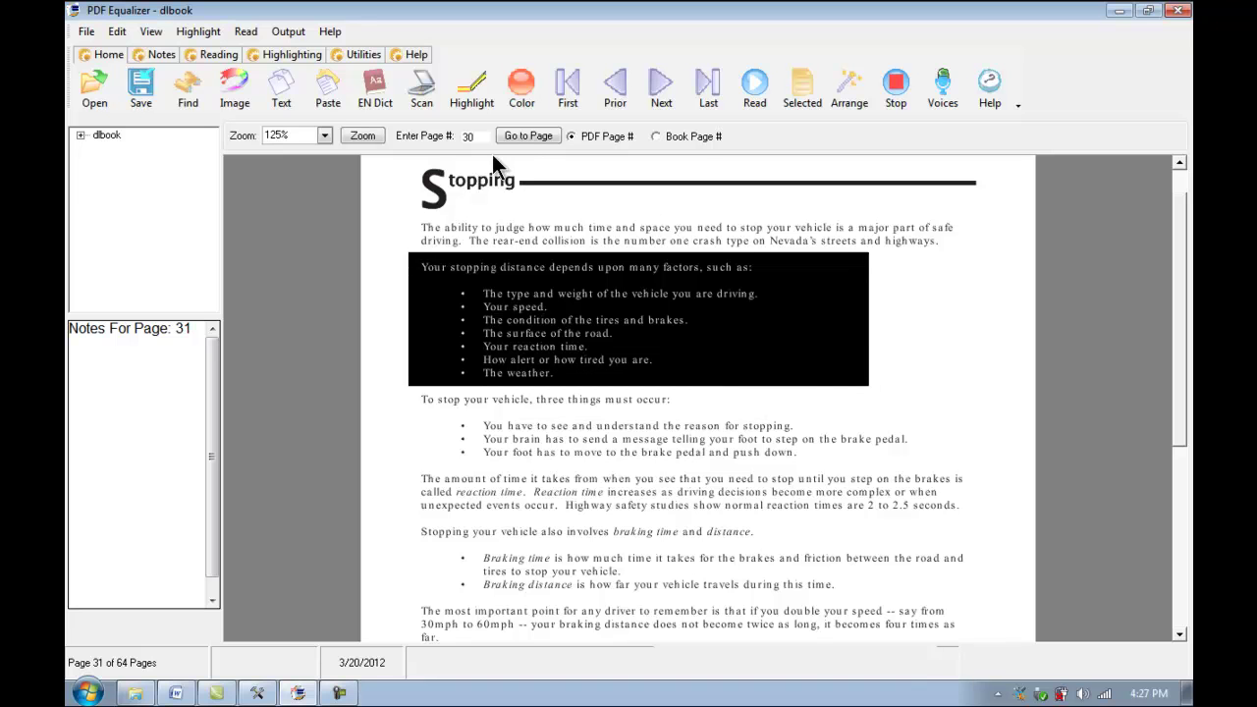
pyautogui.rightClick(122, 406)
pyautogui.click(163, 458)
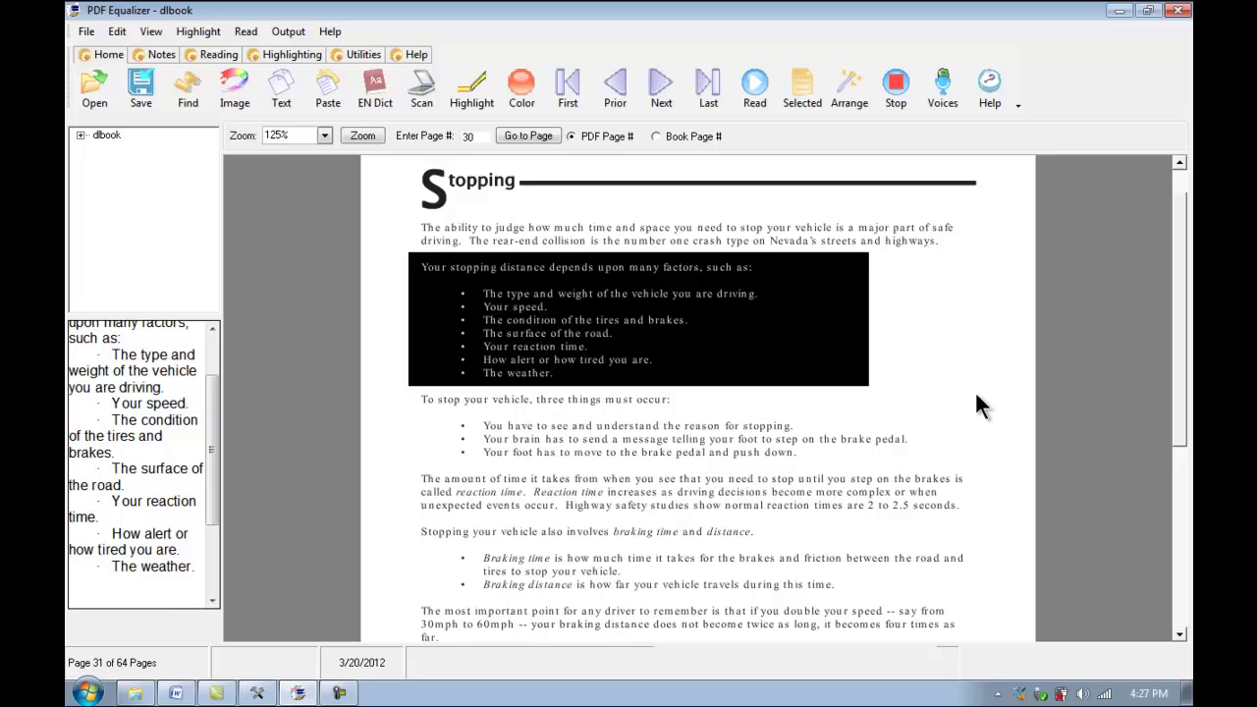
pyautogui.scroll(-3, 976, 396)
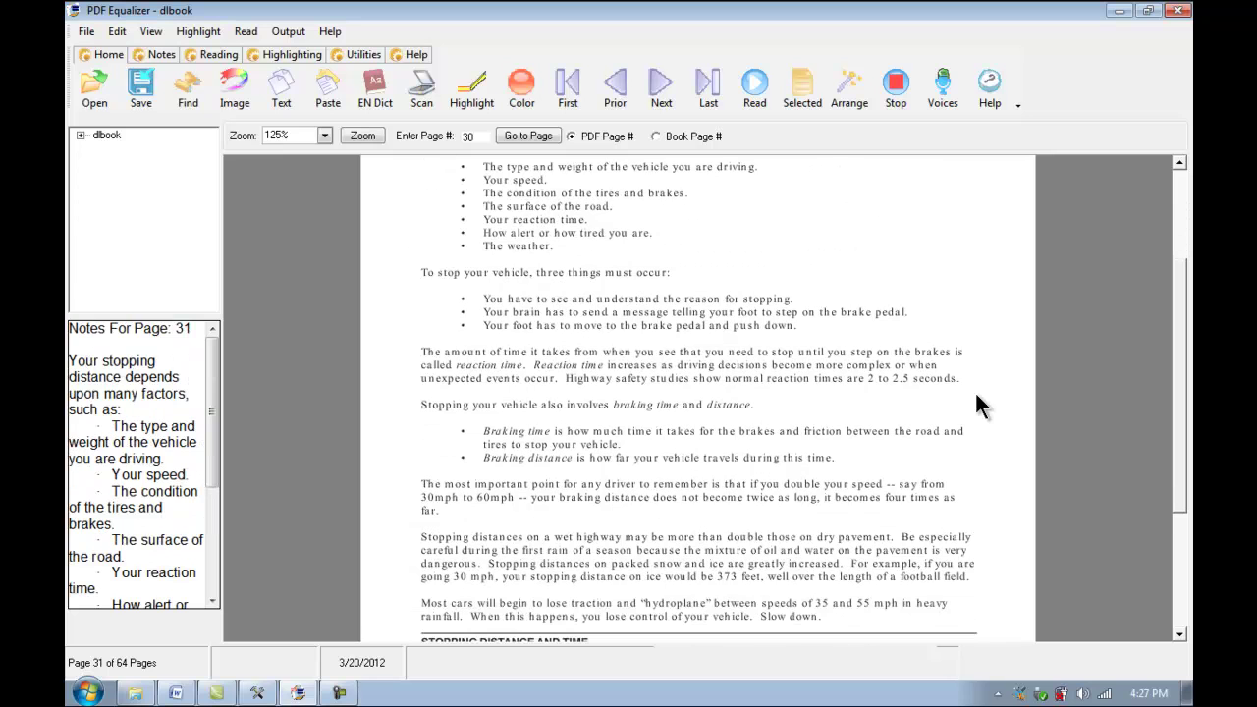
# Step: Go to page 32 and capture the whole road diagram from Search to Commercial Vehicles as an image in its notes
pyautogui.click(657, 87)
pyautogui.scroll(-2, 1020, 314)
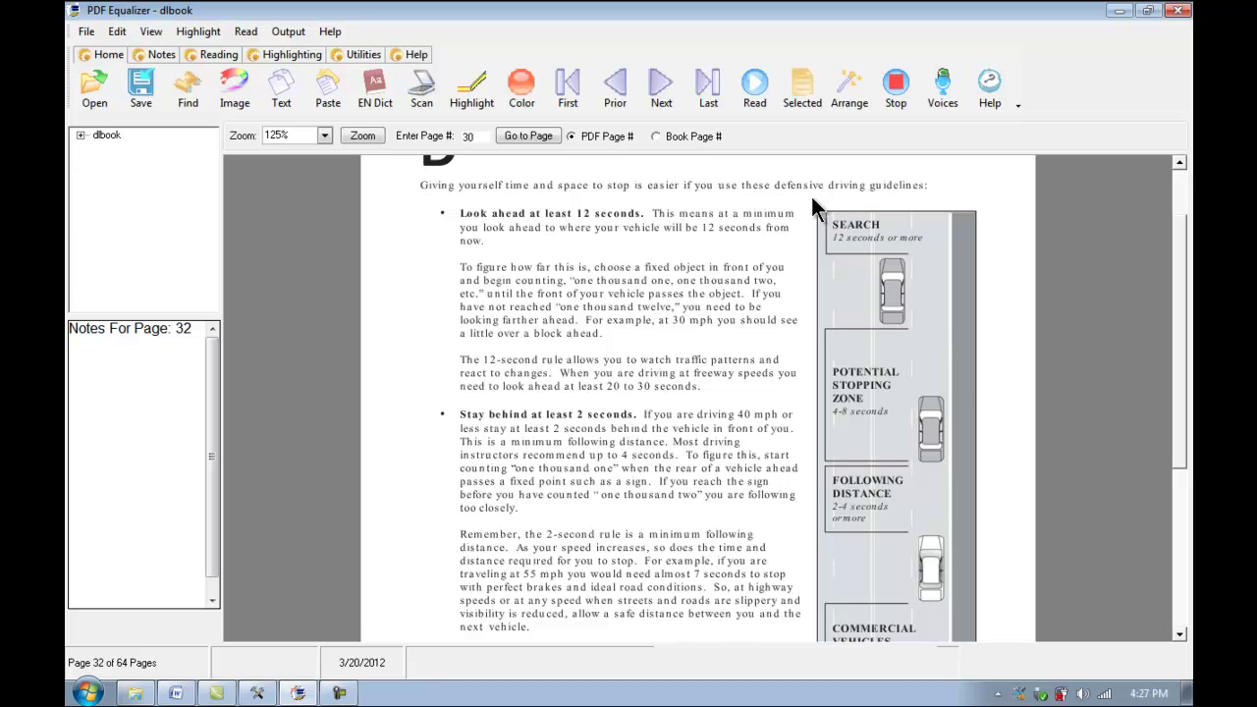
pyautogui.moveTo(811, 200); pyautogui.dragTo(980, 540)
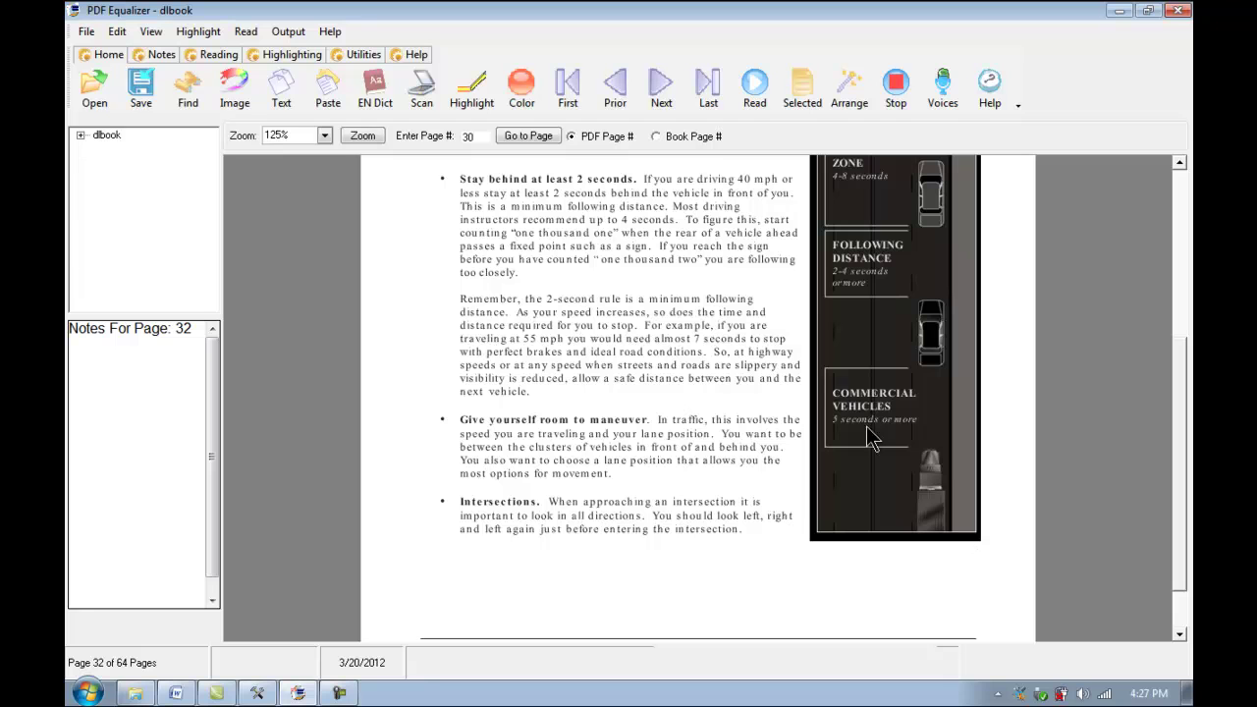
pyautogui.click(253, 84)
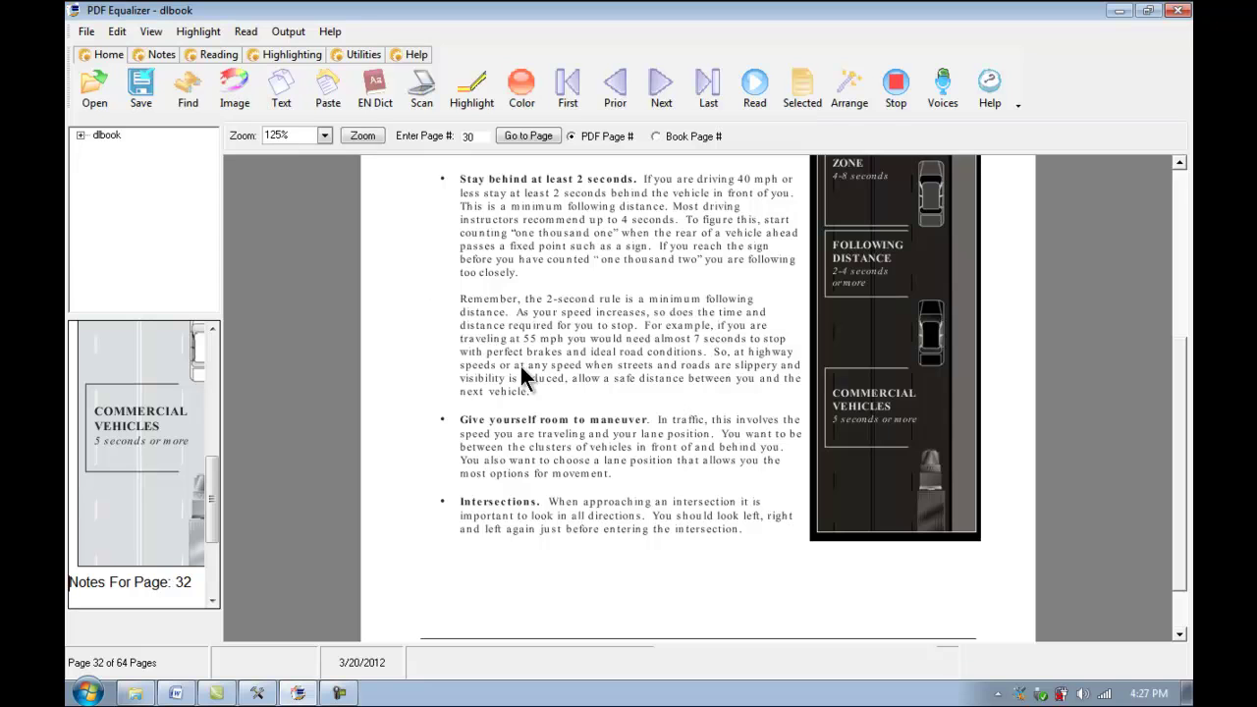
# Step: Copy the bullet heading "Look ahead at least 12 seconds." into the page 32 notes
pyautogui.scroll(3, 666, 394)
pyautogui.scroll(2, 666, 394)
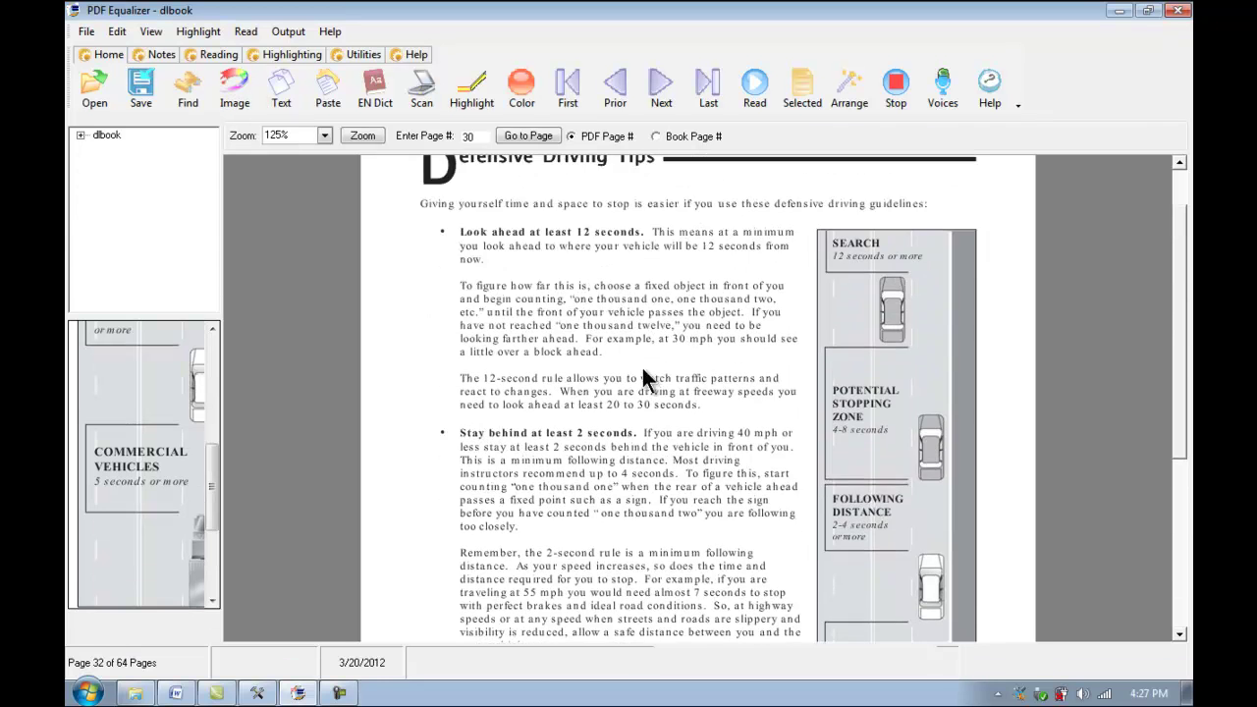
pyautogui.moveTo(440, 215); pyautogui.dragTo(648, 242)
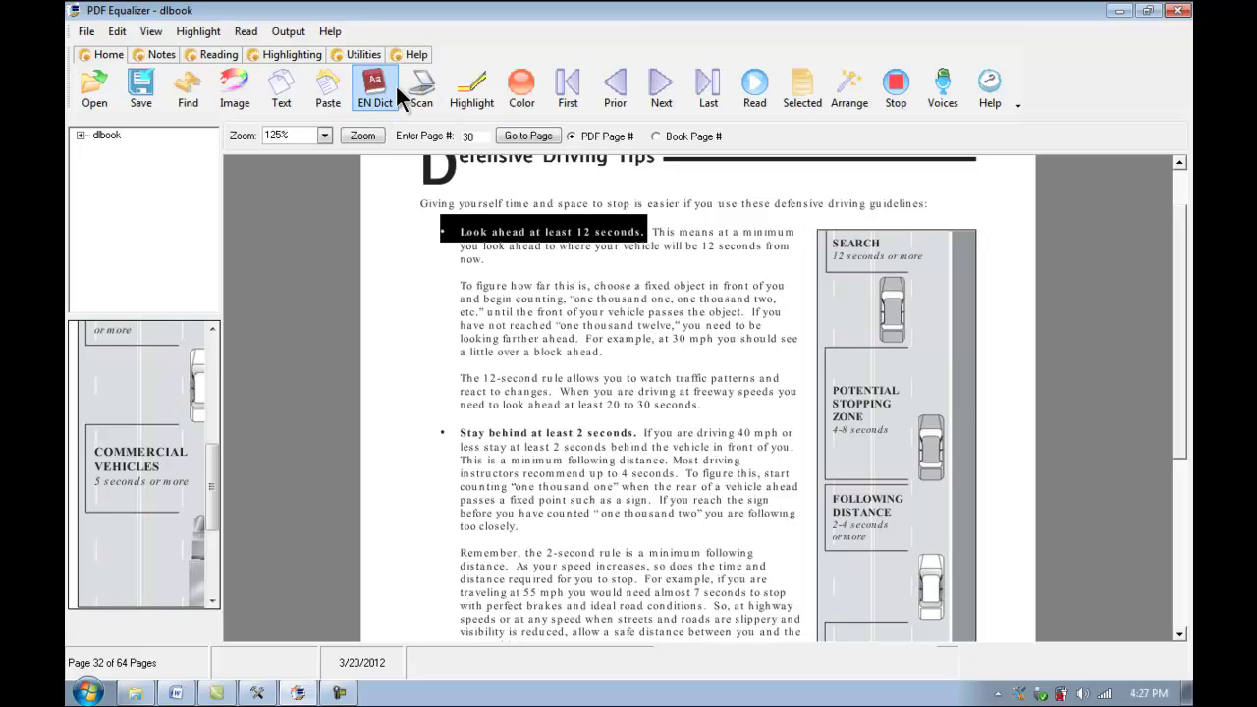
pyautogui.scroll(-4, 212, 519)
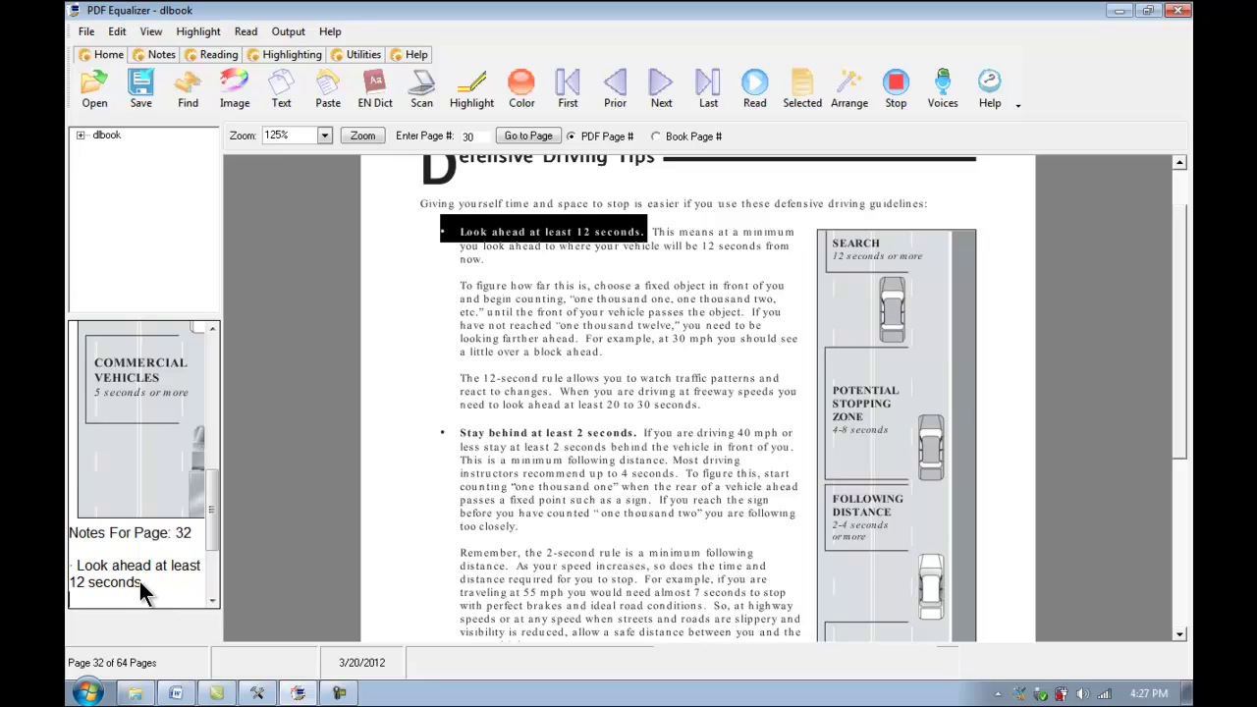
pyautogui.scroll(-1, 140, 582)
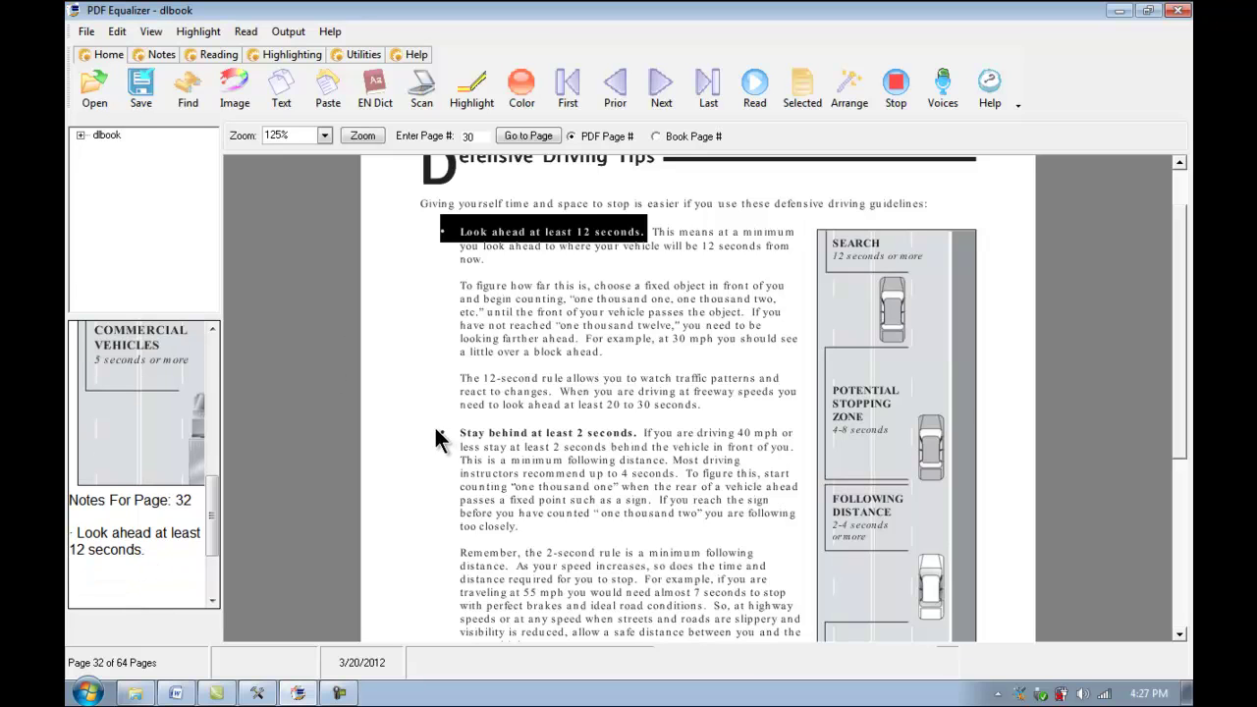
# Step: Copy the bullet heading "Stay behind at least 2 seconds." and place the cursor after the 12 seconds entry in the notes
pyautogui.moveTo(435, 432); pyautogui.dragTo(643, 433)
pyautogui.hotkey('ctrl', 'c')
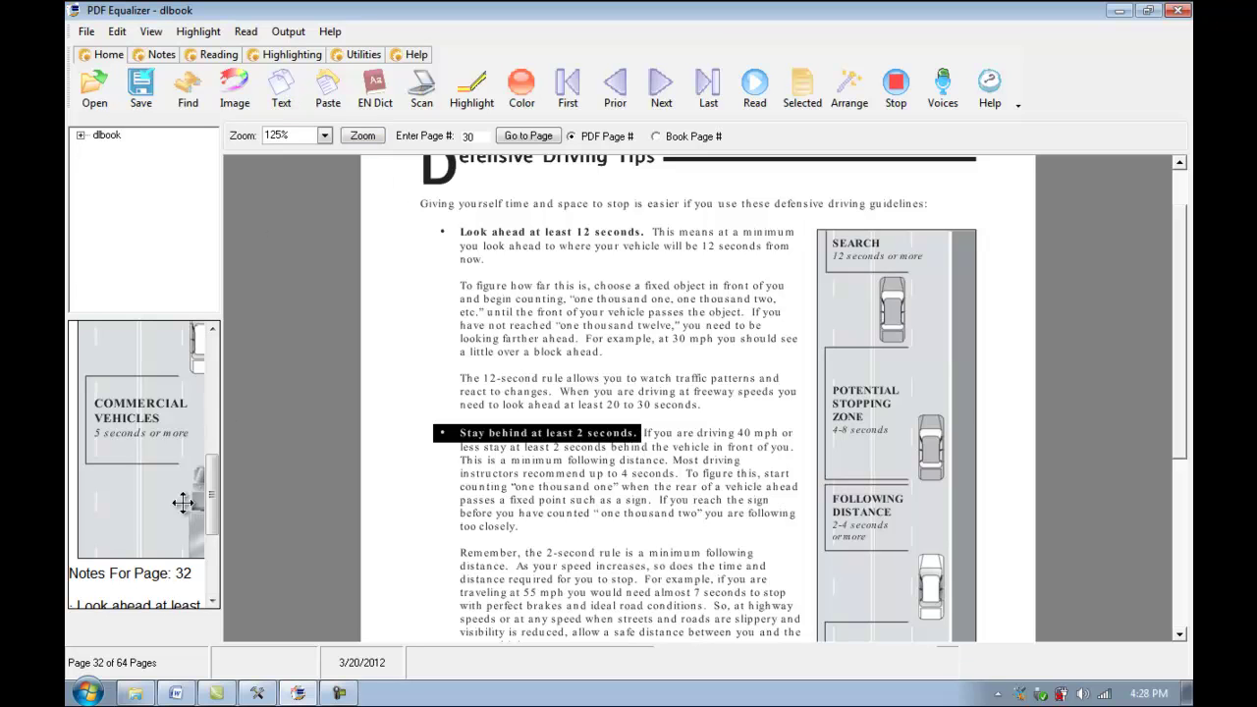
pyautogui.scroll(-3, 147, 491)
pyautogui.scroll(3, 115, 483)
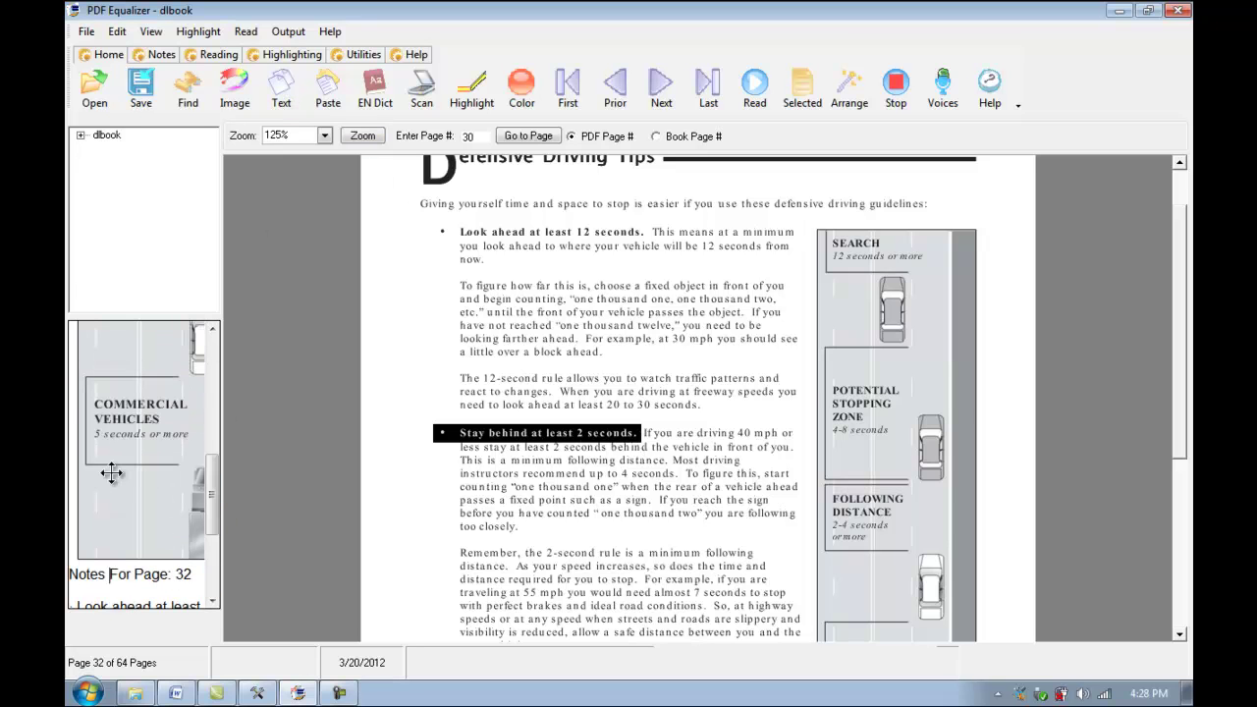
pyautogui.scroll(-3, 202, 515)
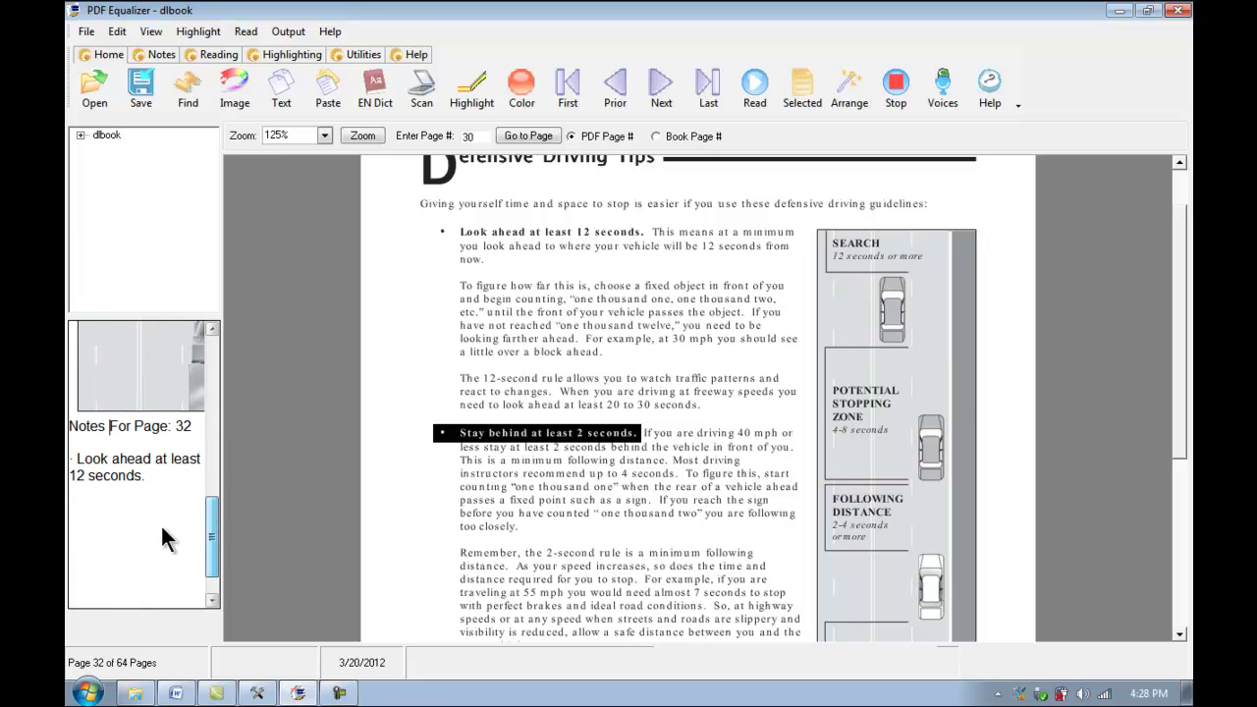
pyautogui.click(146, 476)
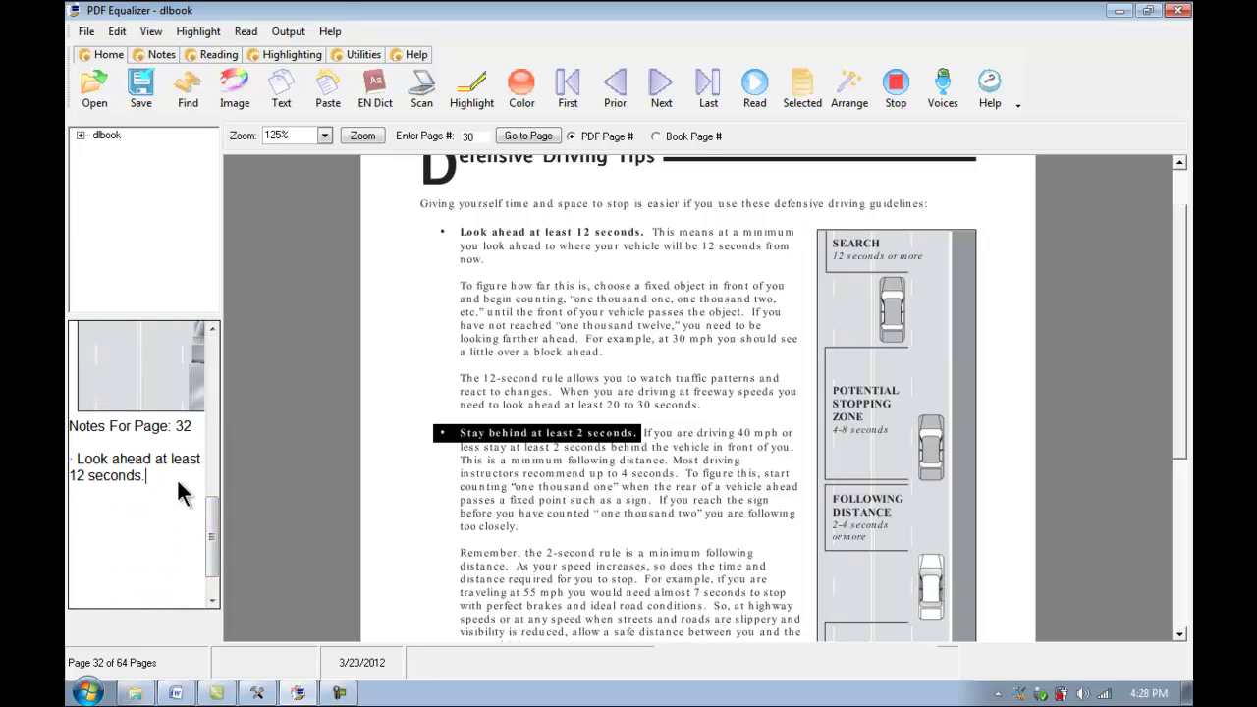
# Step: Open the page 32 notes in the Notes Editor and maximize its window
pyautogui.doubleClick(176, 477)
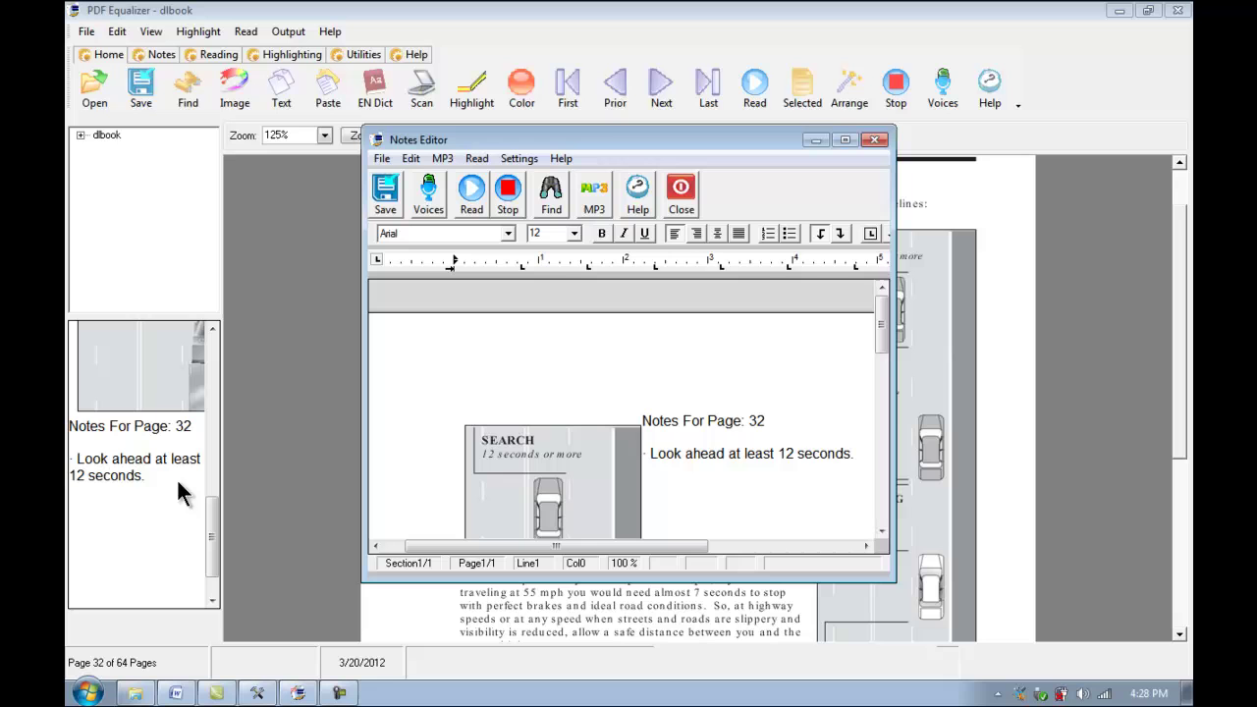
pyautogui.scroll(-3, 766, 394)
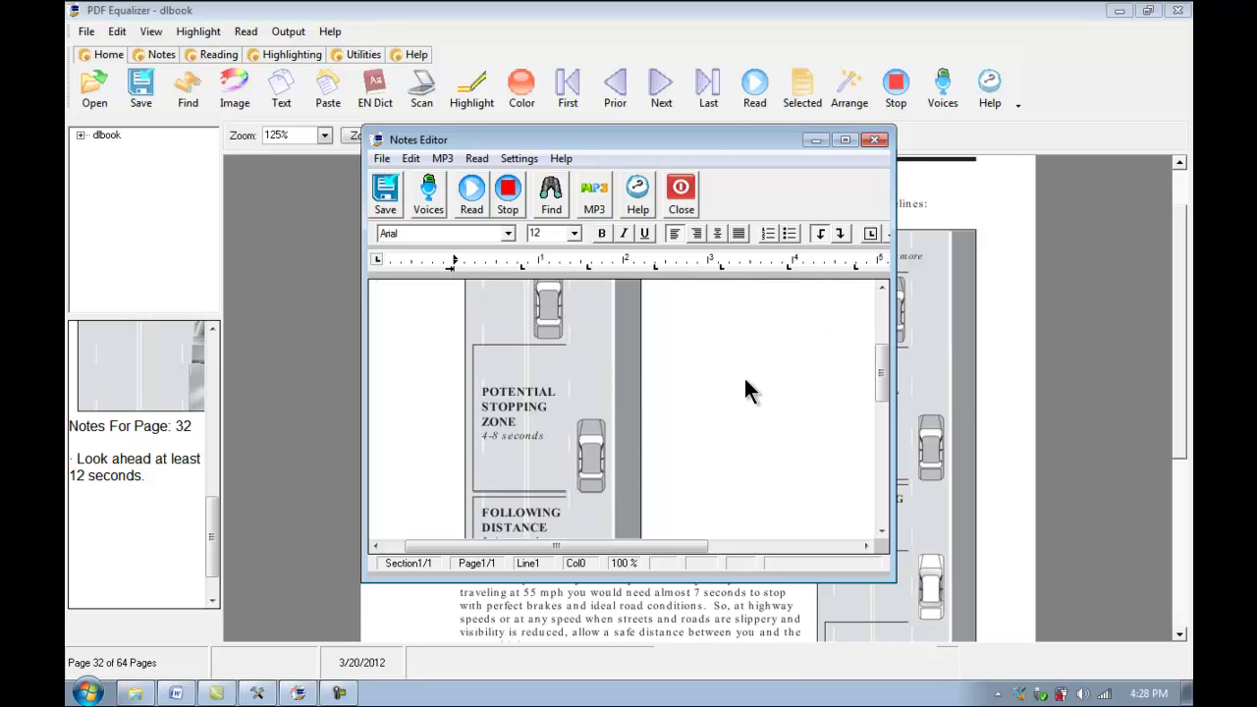
pyautogui.scroll(1, 744, 378)
pyautogui.doubleClick(714, 136)
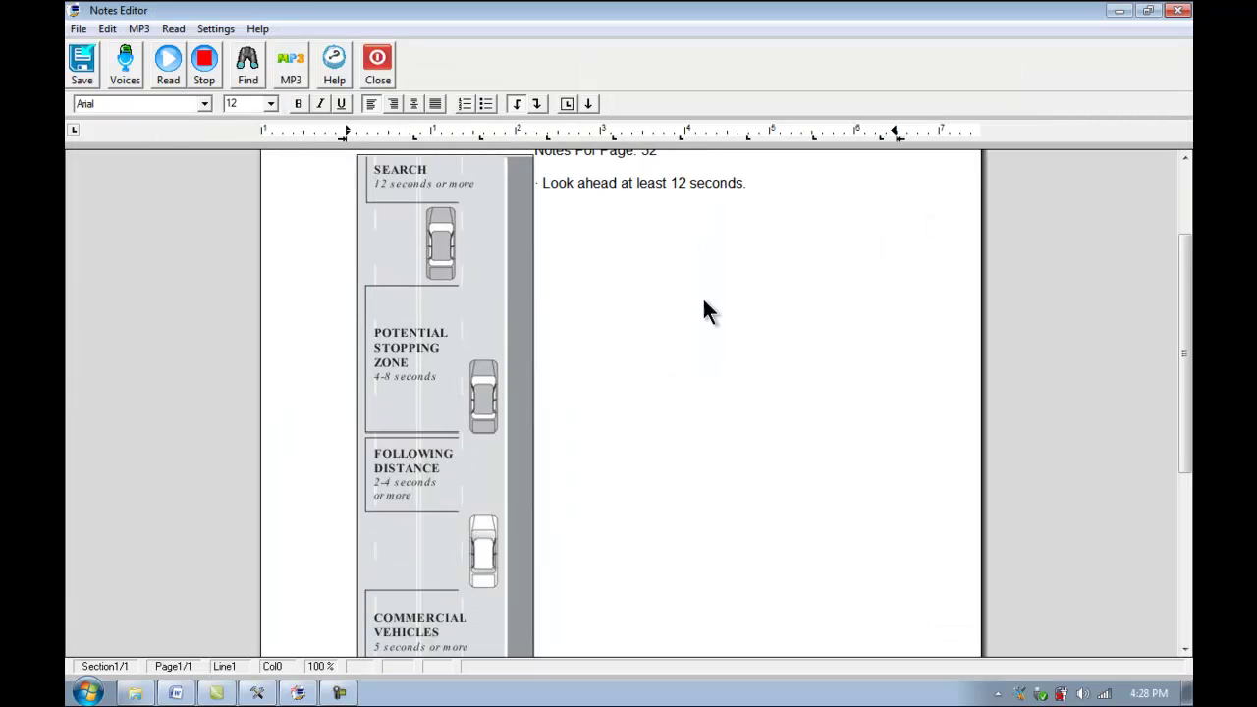
# Step: Shrink the road diagram in the notes in both height and width to about half its size, keeping it beside the page heading
pyautogui.scroll(2, 702, 296)
pyautogui.click(481, 378)
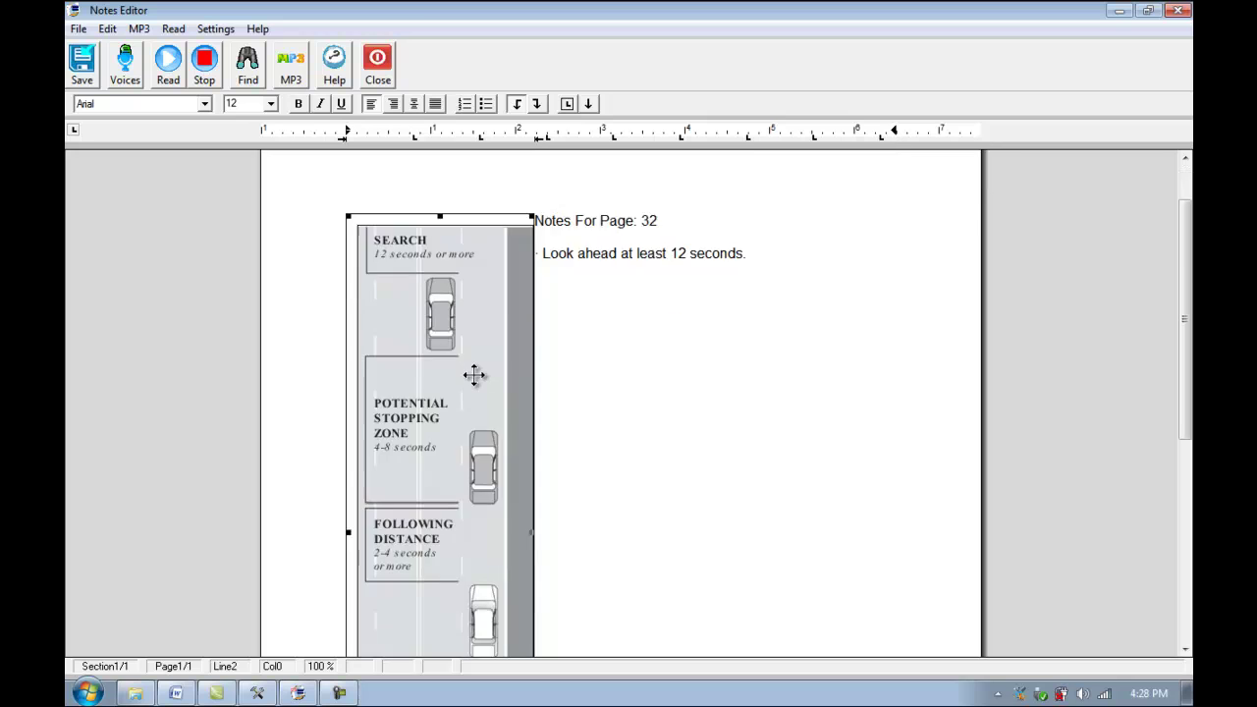
pyautogui.moveTo(438, 285); pyautogui.dragTo(454, 489)
pyautogui.scroll(-3, 525, 388)
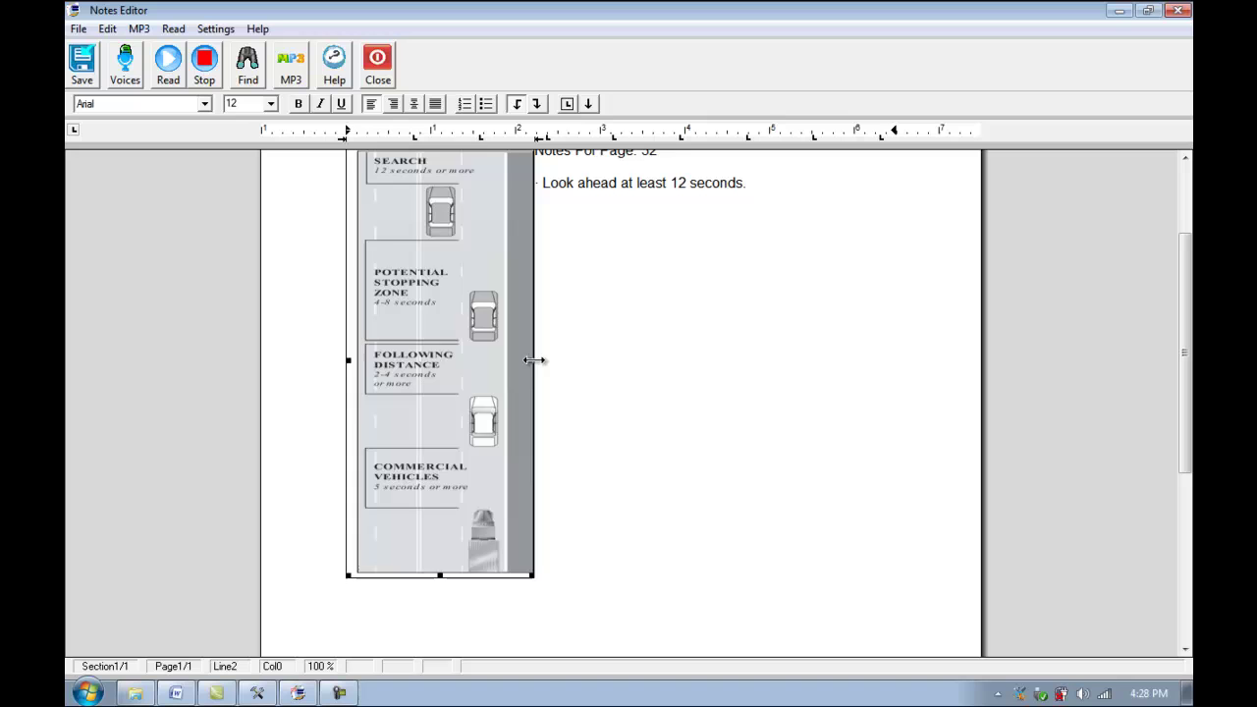
pyautogui.moveTo(533, 361); pyautogui.dragTo(475, 362)
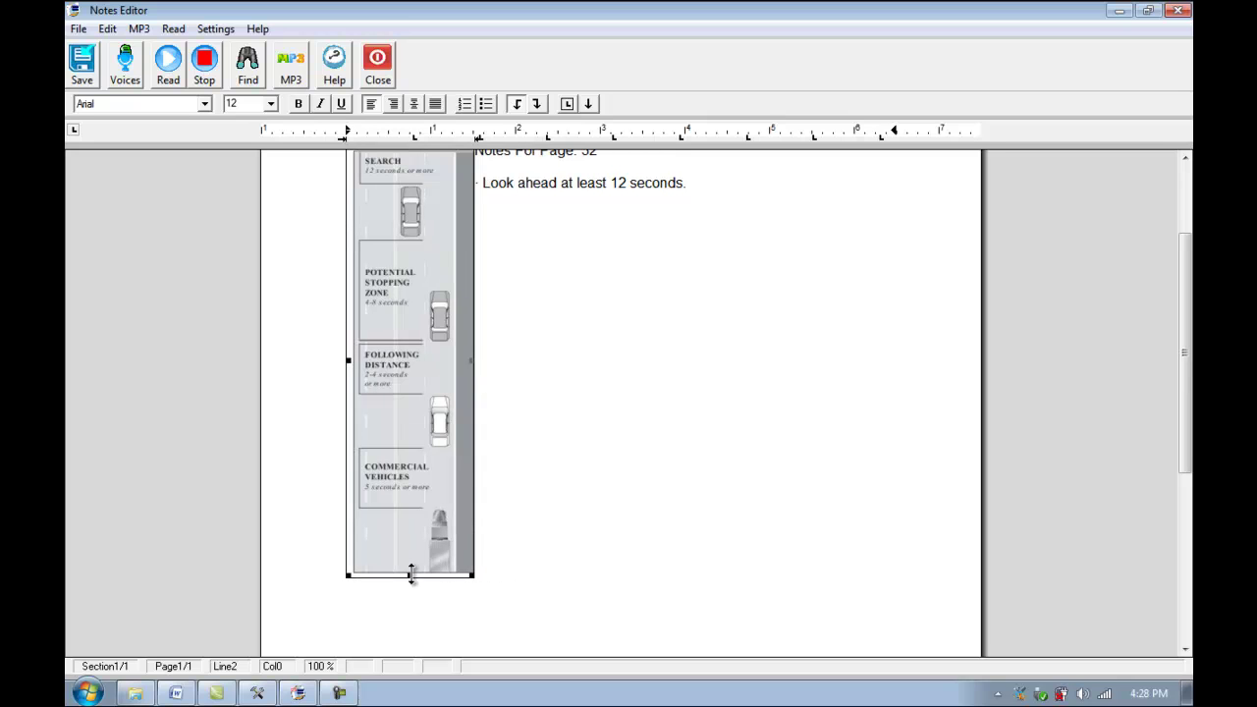
pyautogui.moveTo(409, 574); pyautogui.dragTo(423, 381)
pyautogui.scroll(3, 420, 379)
pyautogui.click(454, 335)
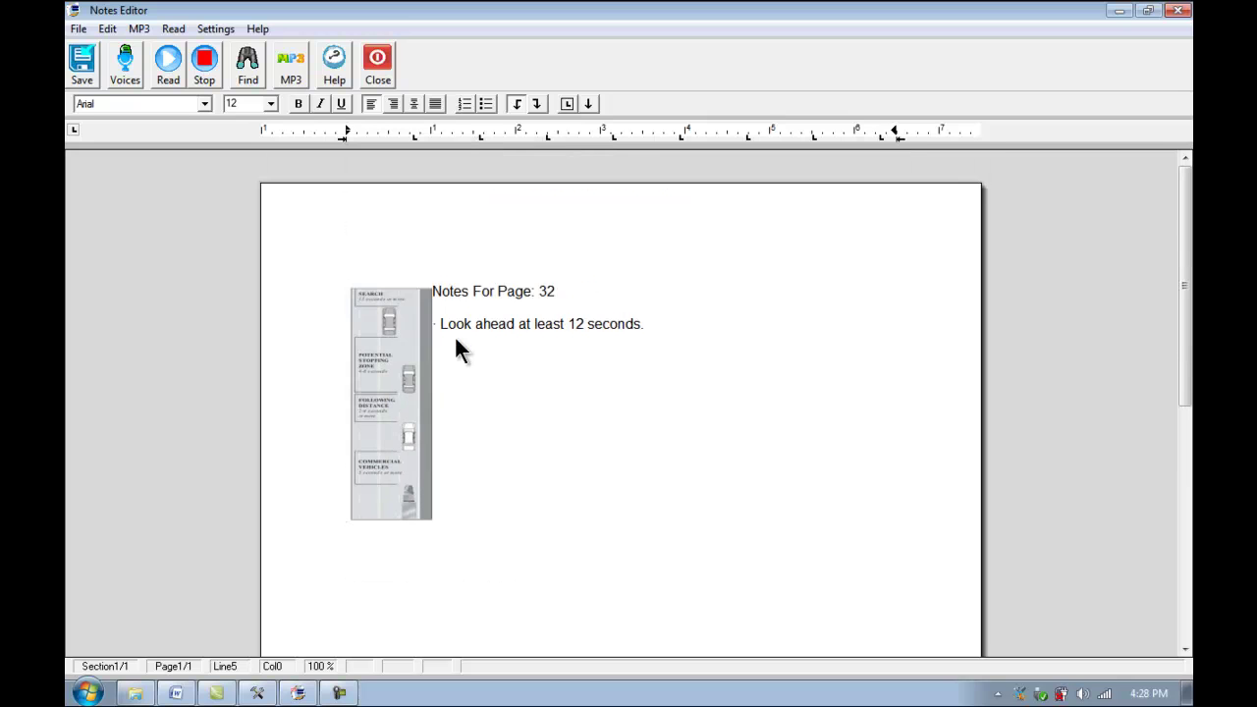
# Step: Insert blank lines before "Look ahead at least 12 seconds." to move that entry below the road diagram
pyautogui.click(434, 322)
pyautogui.press('Return')
pyautogui.press('Return')
pyautogui.press('Return')
pyautogui.press('Return')
pyautogui.press('Return')
pyautogui.press('Return')
pyautogui.press('Return')
pyautogui.press('Return')
pyautogui.press('Return')
pyautogui.press('Return')
pyautogui.press('Return')
pyautogui.press('Return')
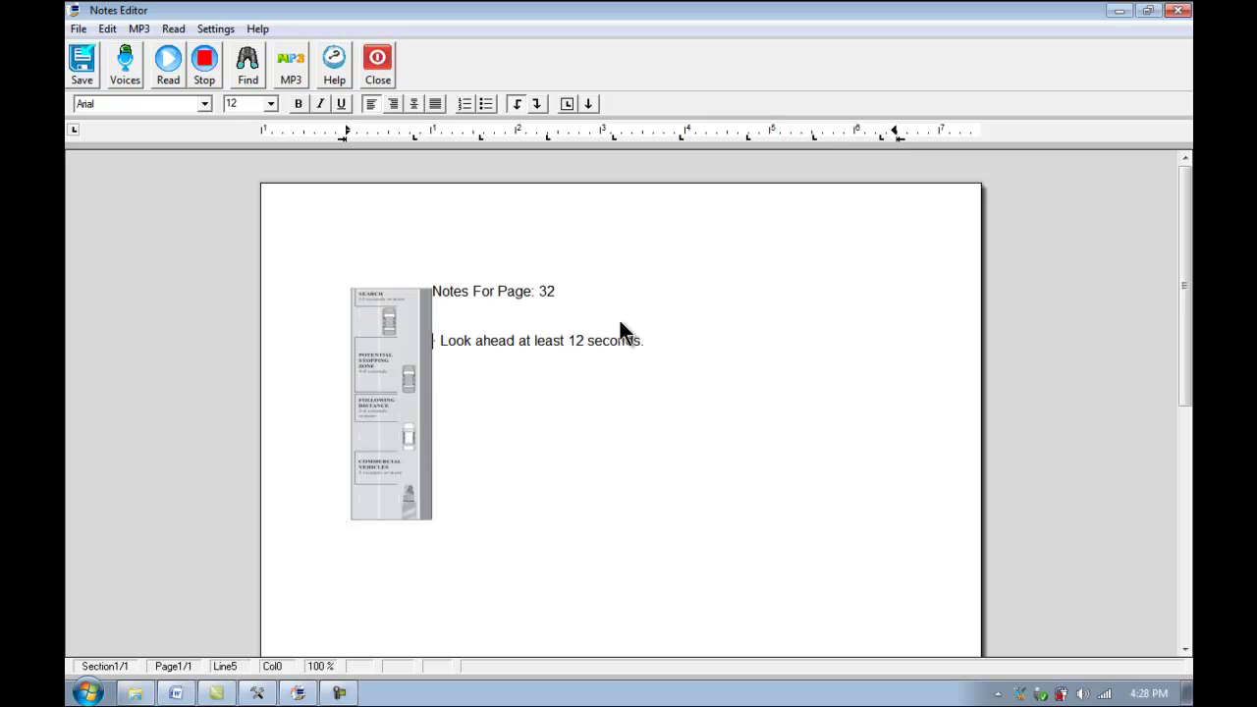
pyautogui.press('Return')
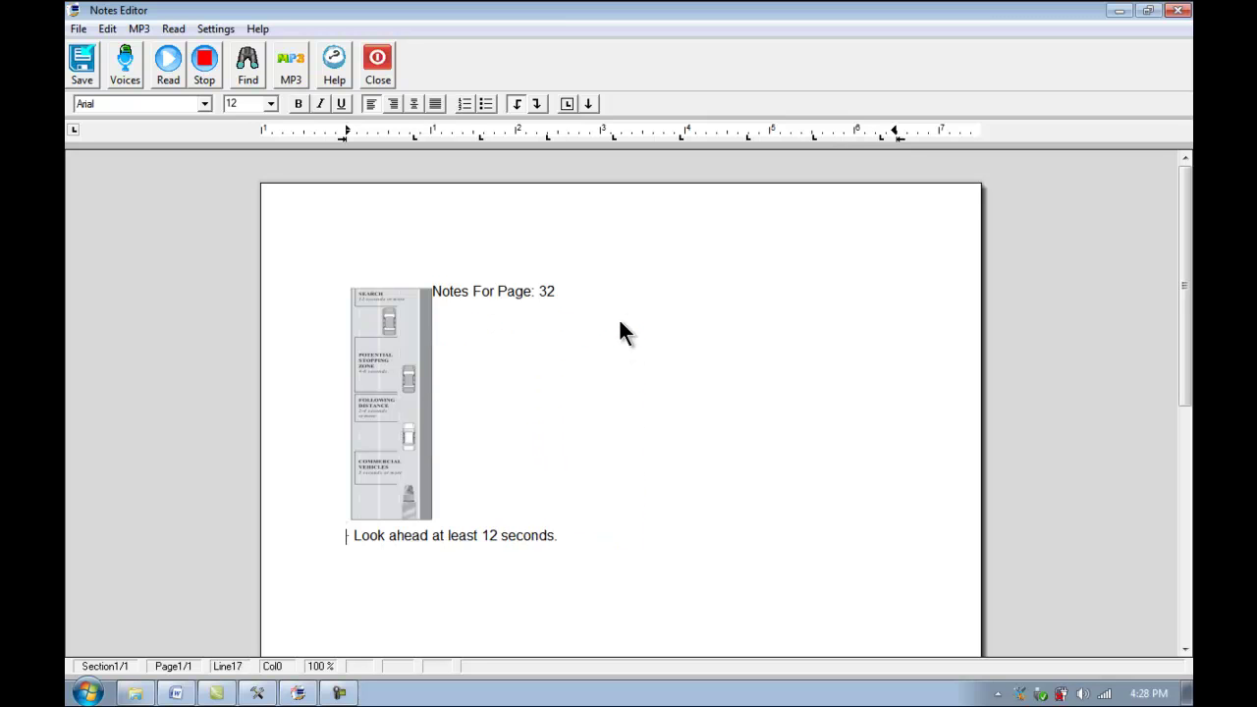
# Step: Paste the copied "Stay behind at least 2 seconds." on a new line under the 12 seconds entry, followed by a line break
pyautogui.press('End')
pyautogui.press('Return')
pyautogui.hotkey('ctrl', 'v')
pyautogui.press('Return')
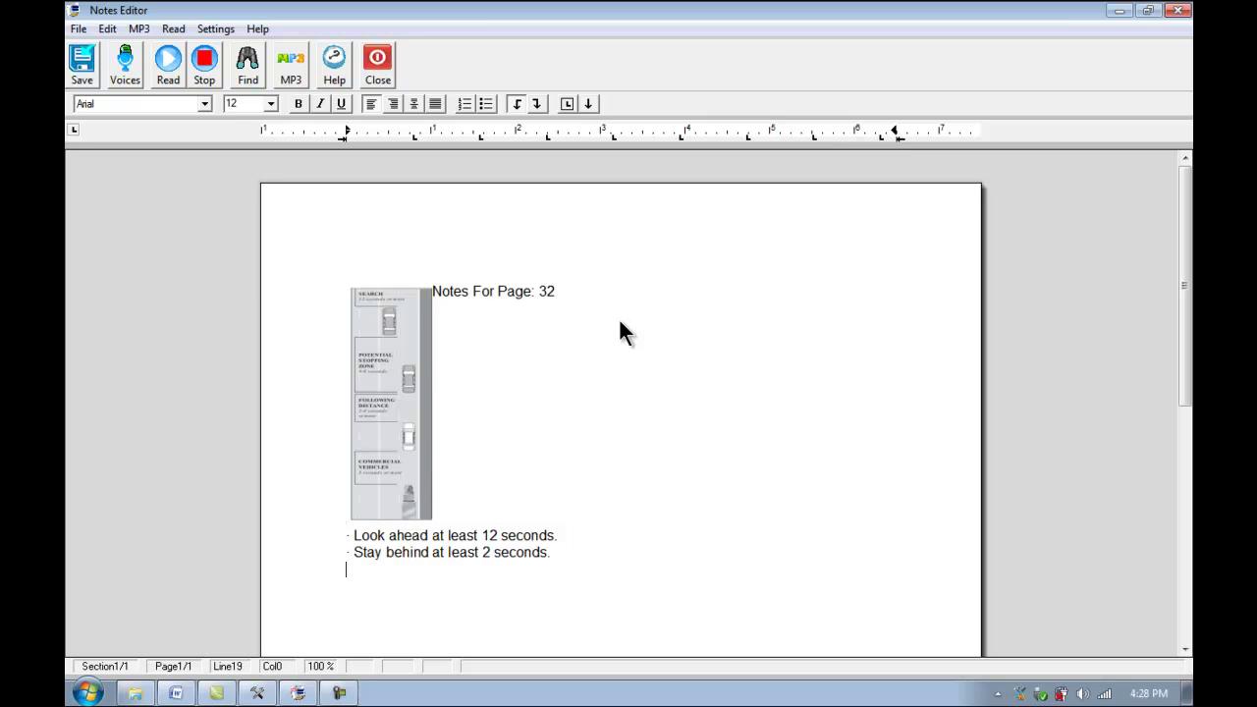
pyautogui.click(78, 28)
pyautogui.moveTo(173, 29)
pyautogui.click(638, 61)
# Step: Close the page 32 notes in the Notes Editor without saving the changes
pyautogui.click(377, 65)
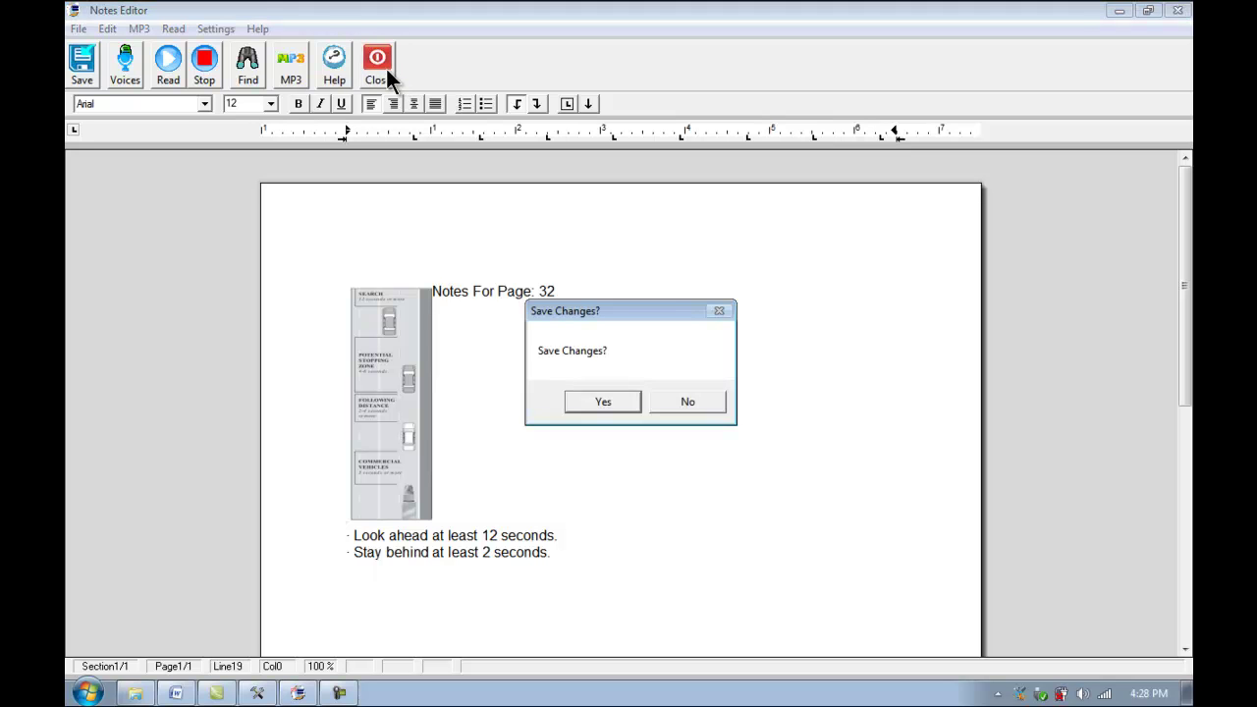
pyautogui.click(706, 398)
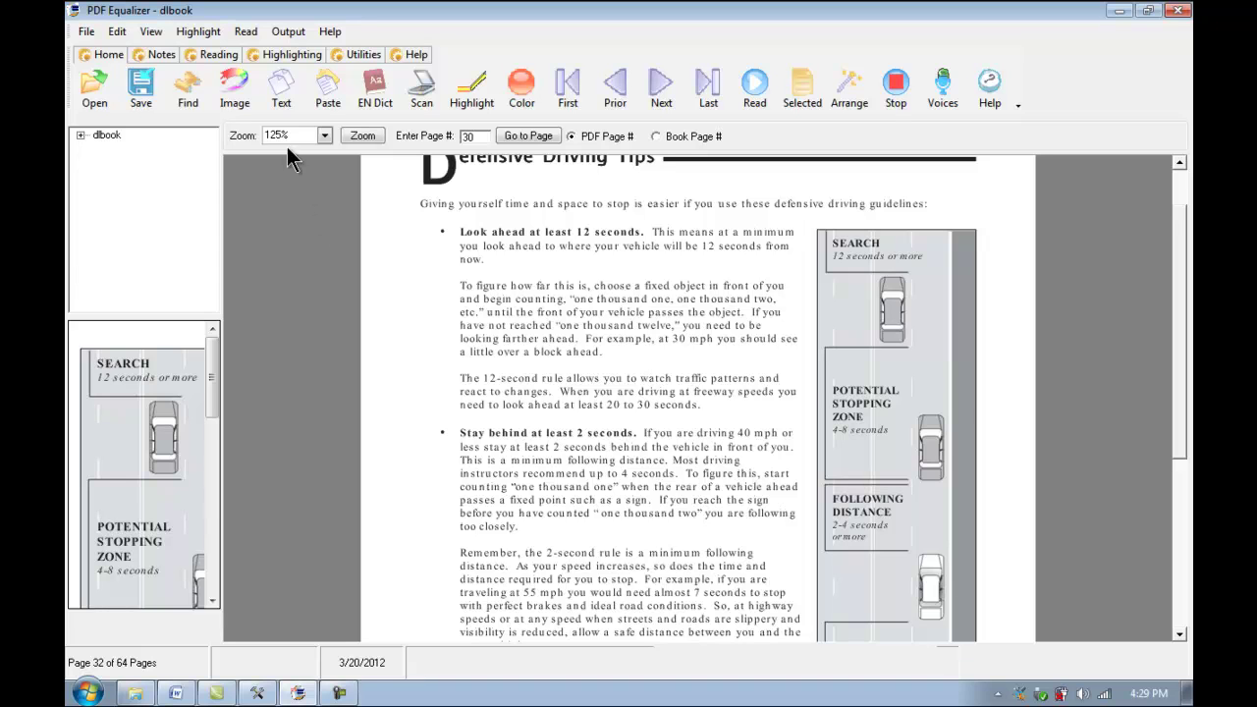
# Step: Find which pages of the book have notes, go to page 30 from that list, and close the list
pyautogui.click(162, 55)
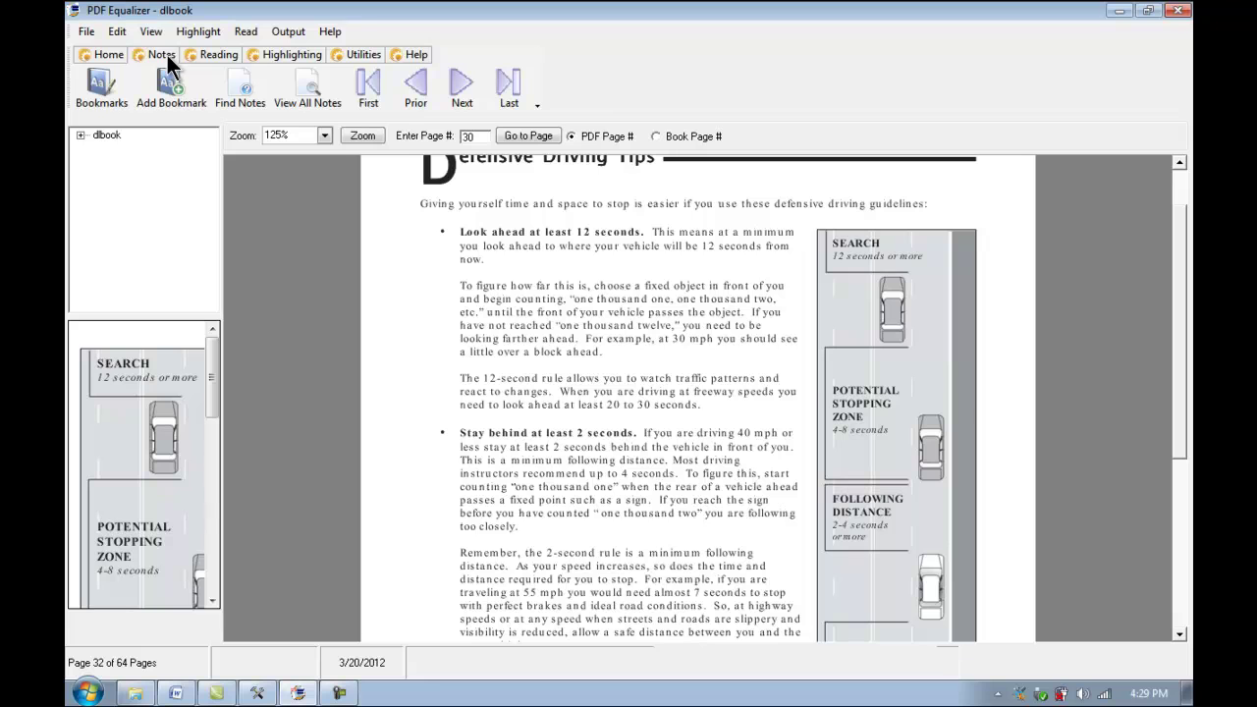
pyautogui.click(263, 84)
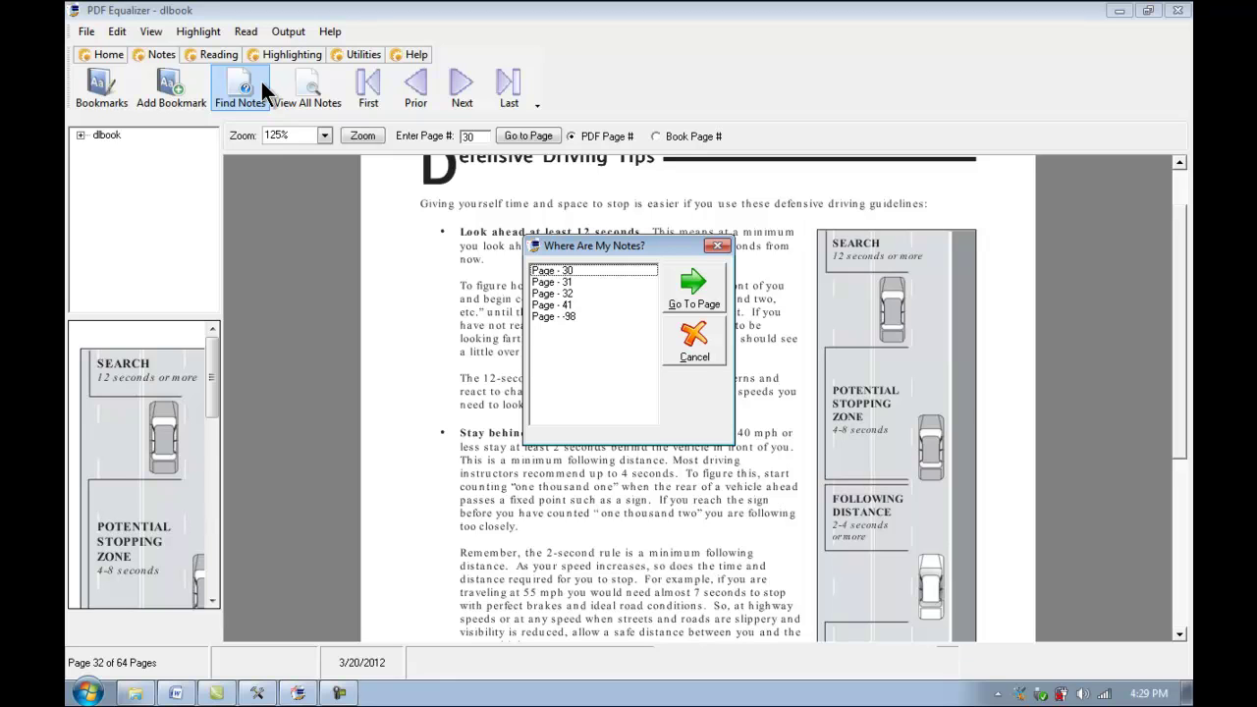
pyautogui.click(616, 282)
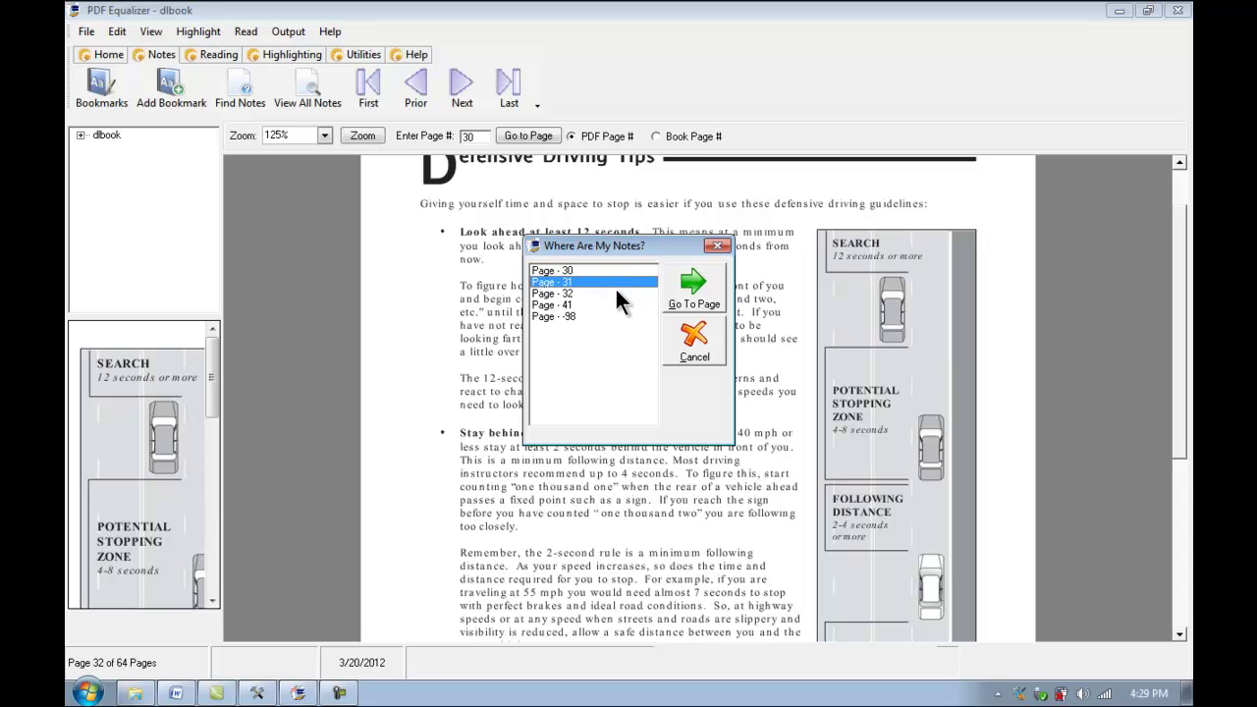
pyautogui.click(606, 305)
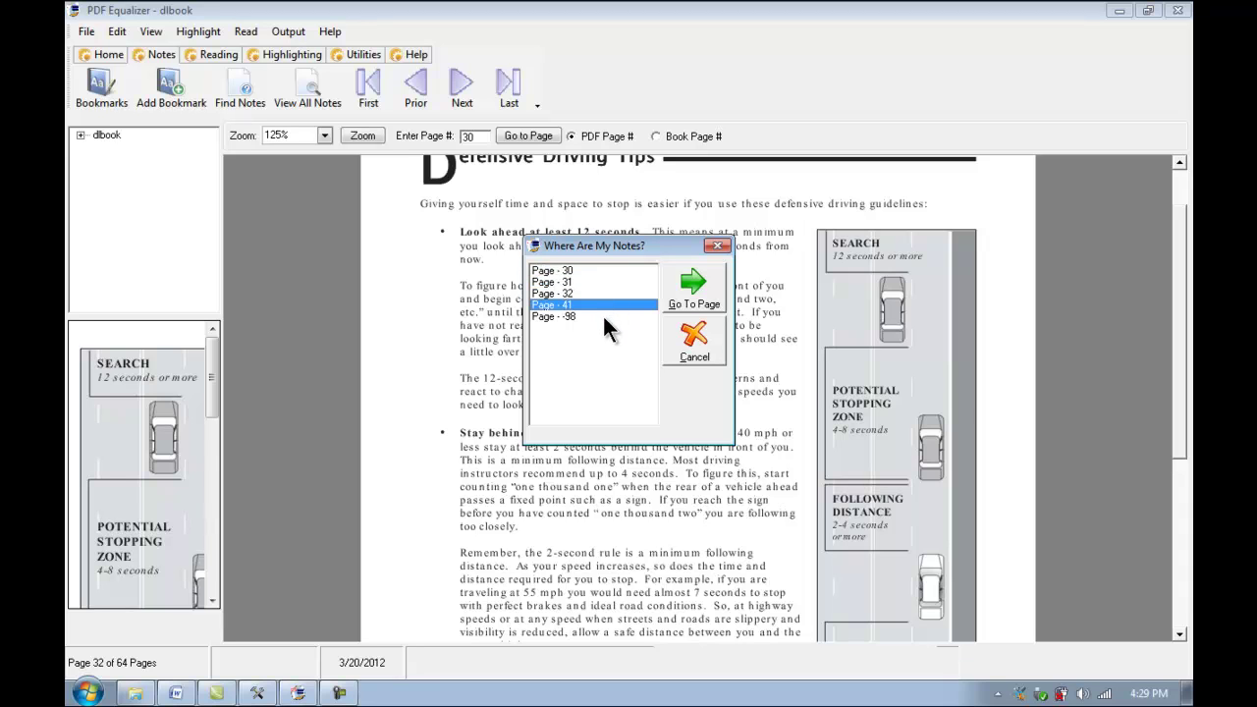
pyautogui.click(602, 316)
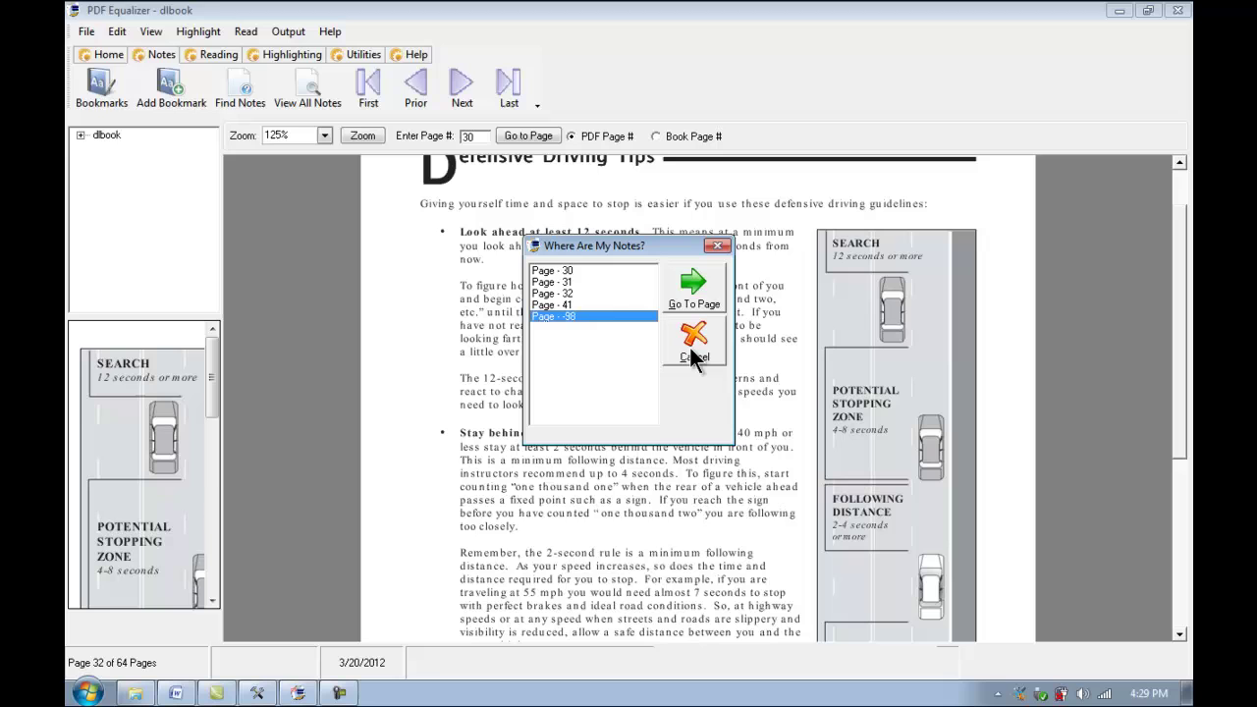
pyautogui.click(617, 270)
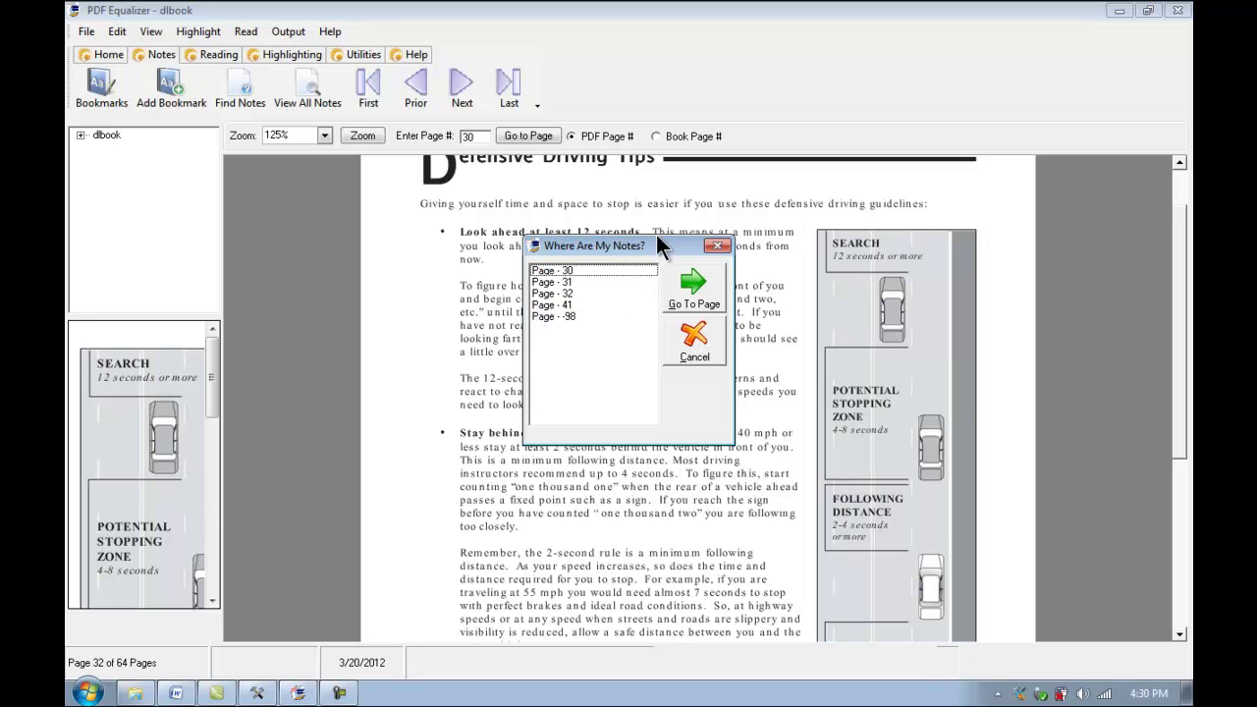
pyautogui.click(604, 269)
pyautogui.click(715, 285)
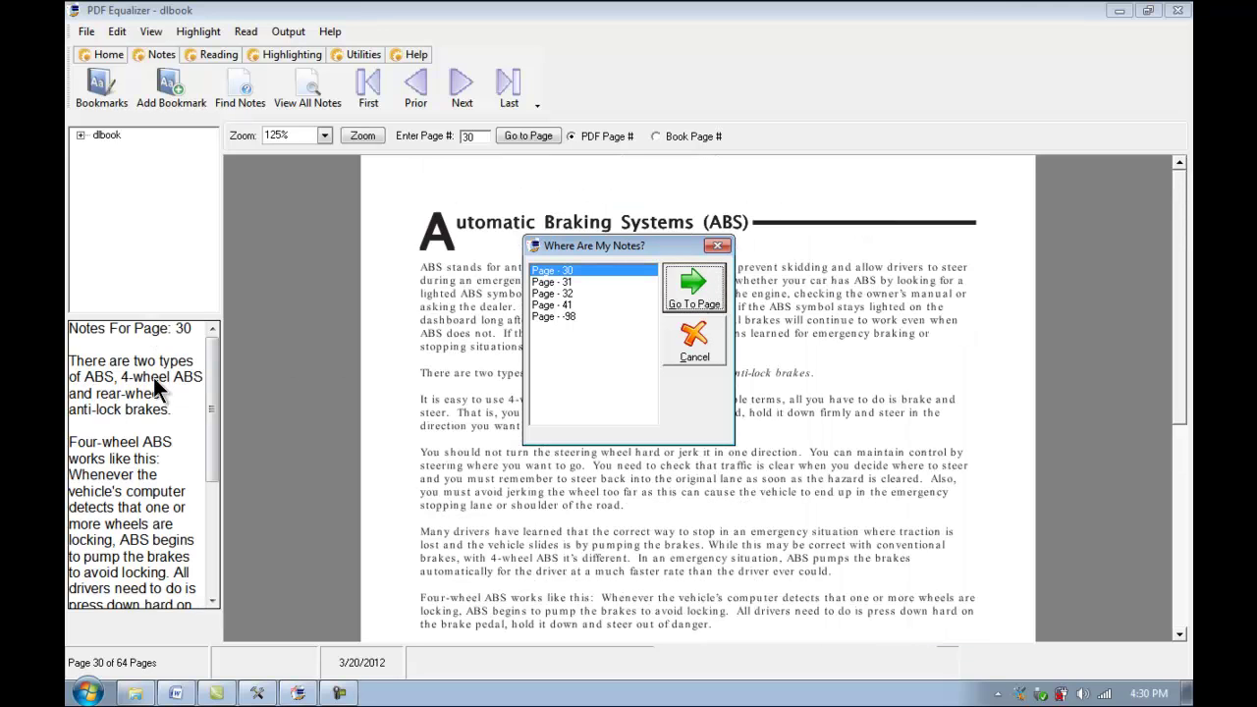
pyautogui.click(694, 342)
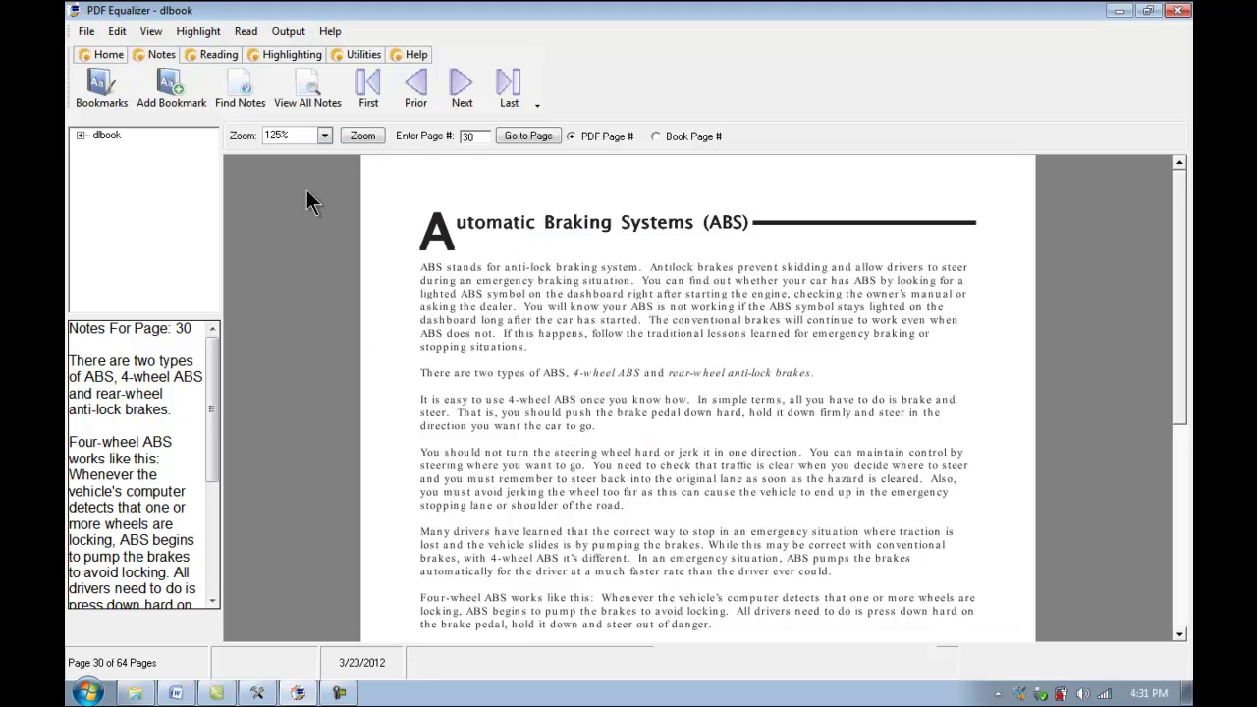
# Step: View all the book's notes together in a maximized Notes Editor, look through to the page 32 notes, and close it
pyautogui.click(299, 87)
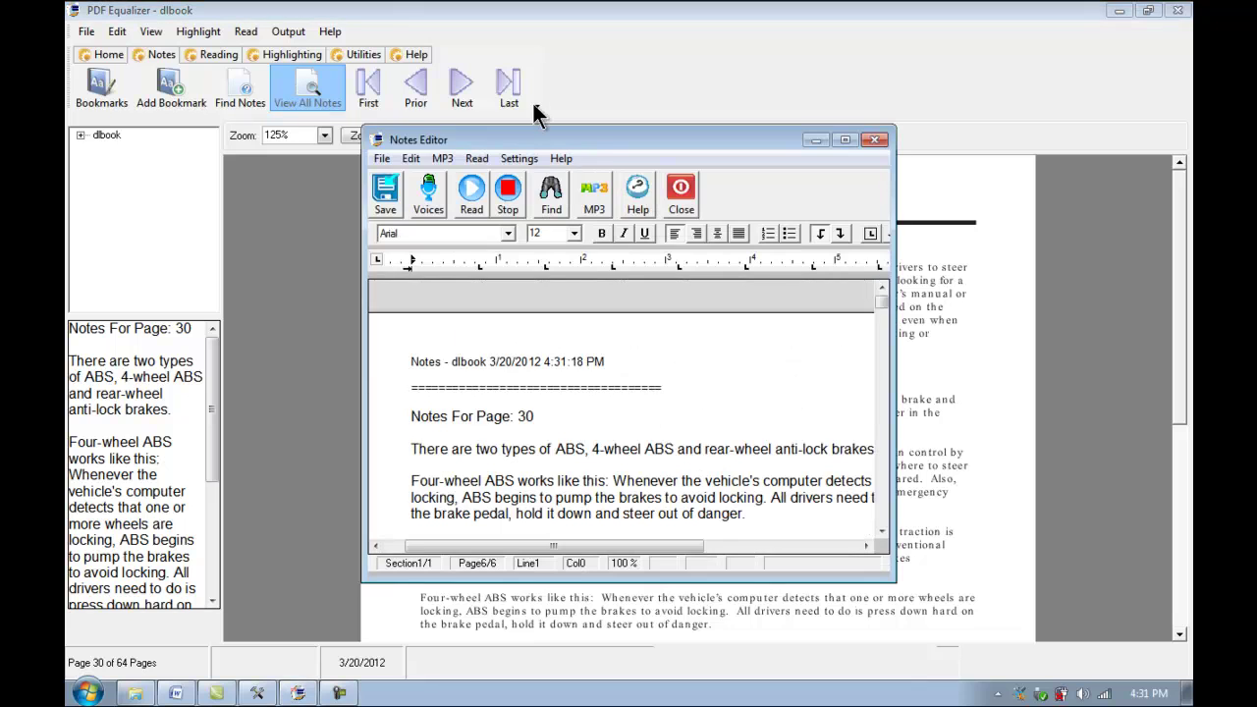
pyautogui.doubleClick(581, 138)
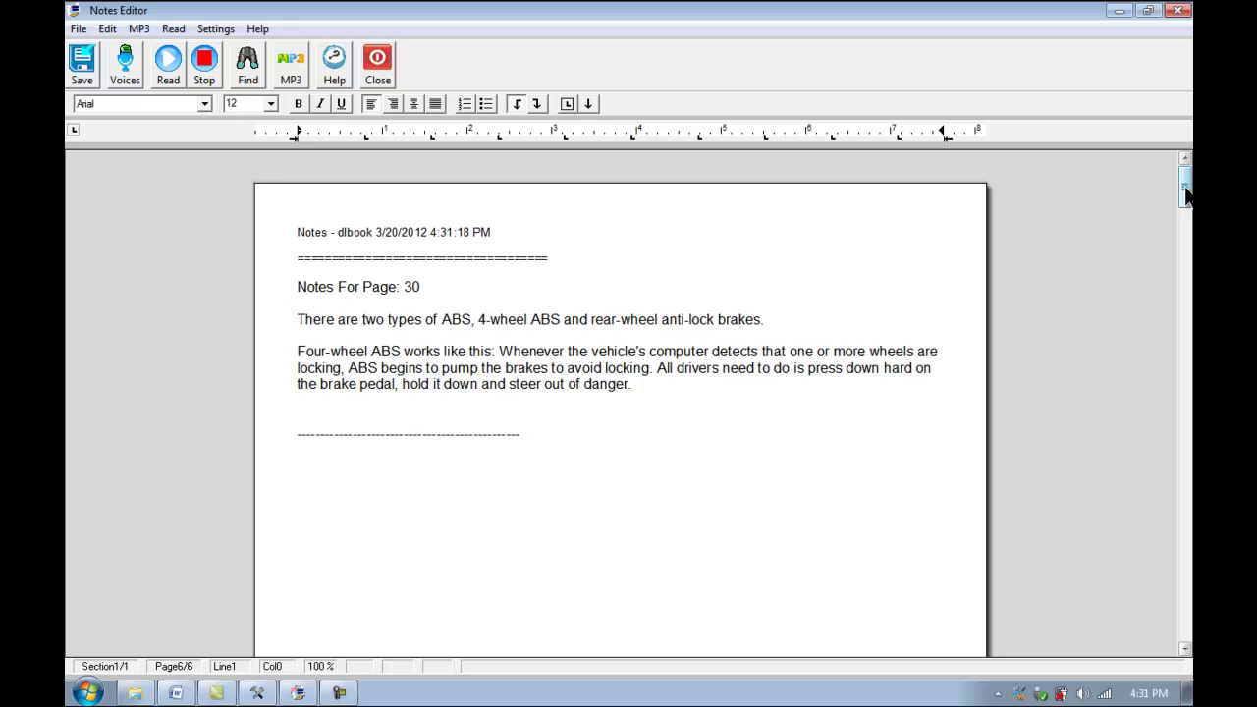
pyautogui.moveTo(1184, 191); pyautogui.dragTo(1184, 275)
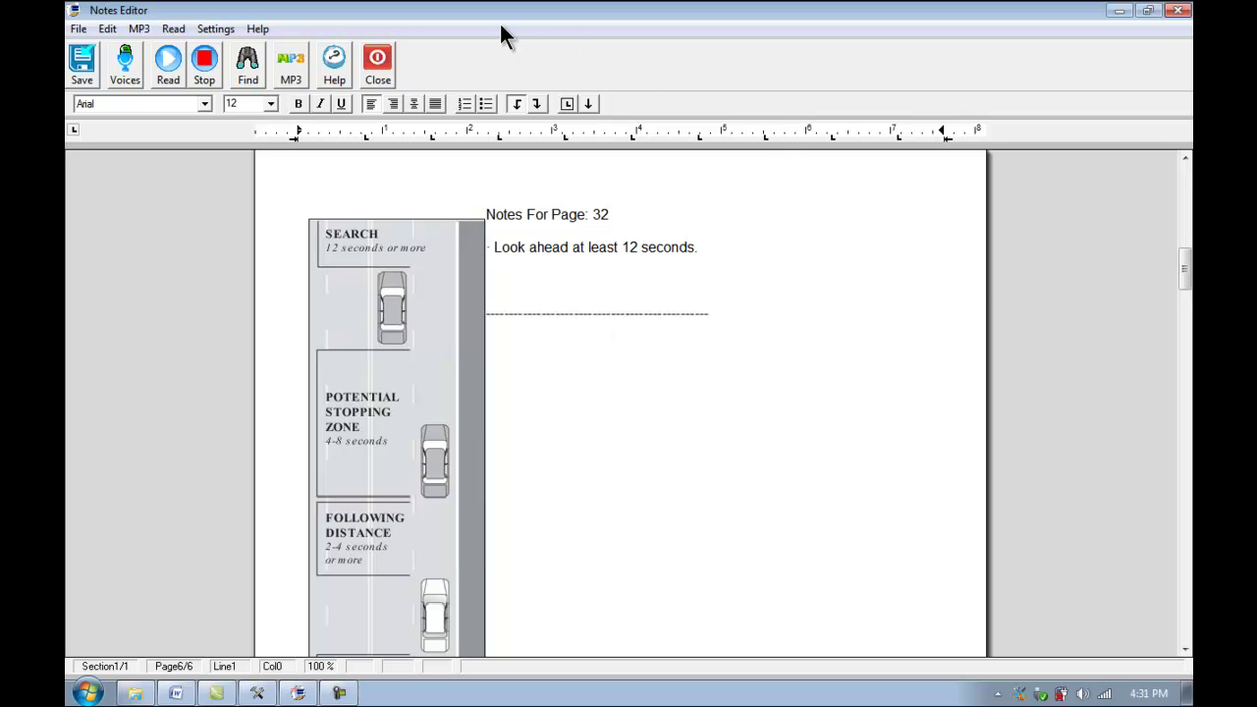
pyautogui.click(382, 67)
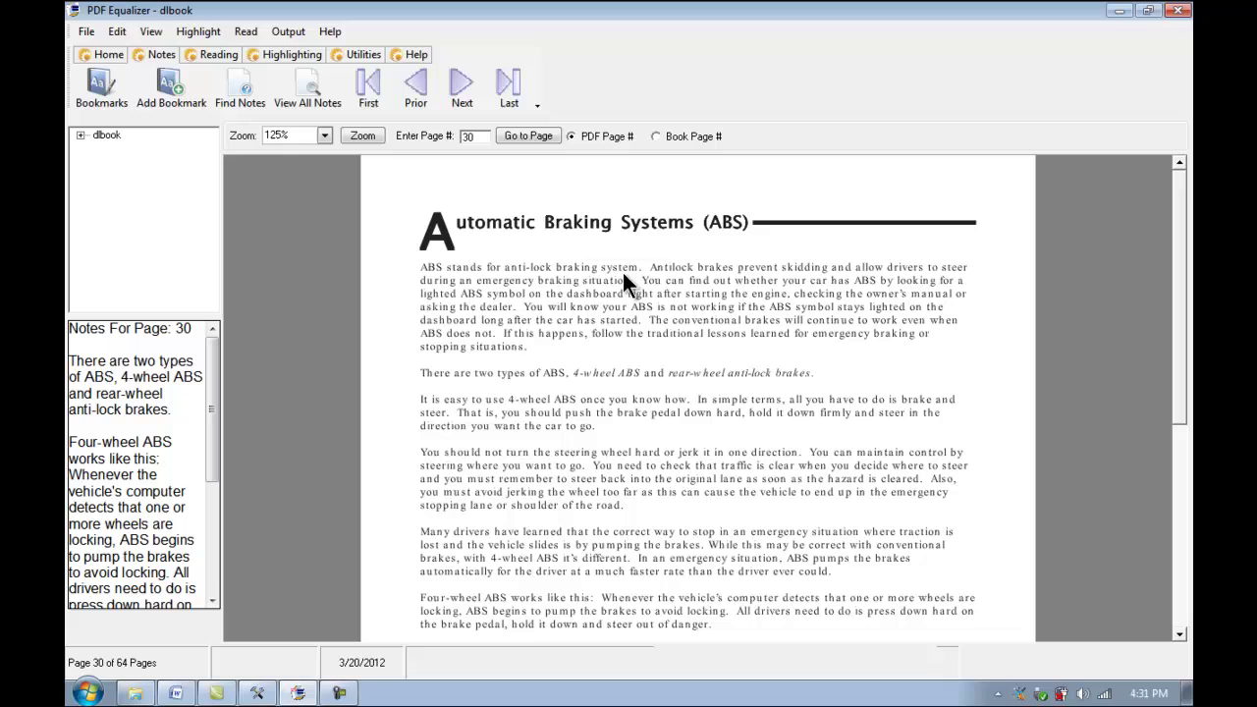
# Step: Add a bookmark for page 30 with the note "Automatic Braking Systems"
pyautogui.click(169, 93)
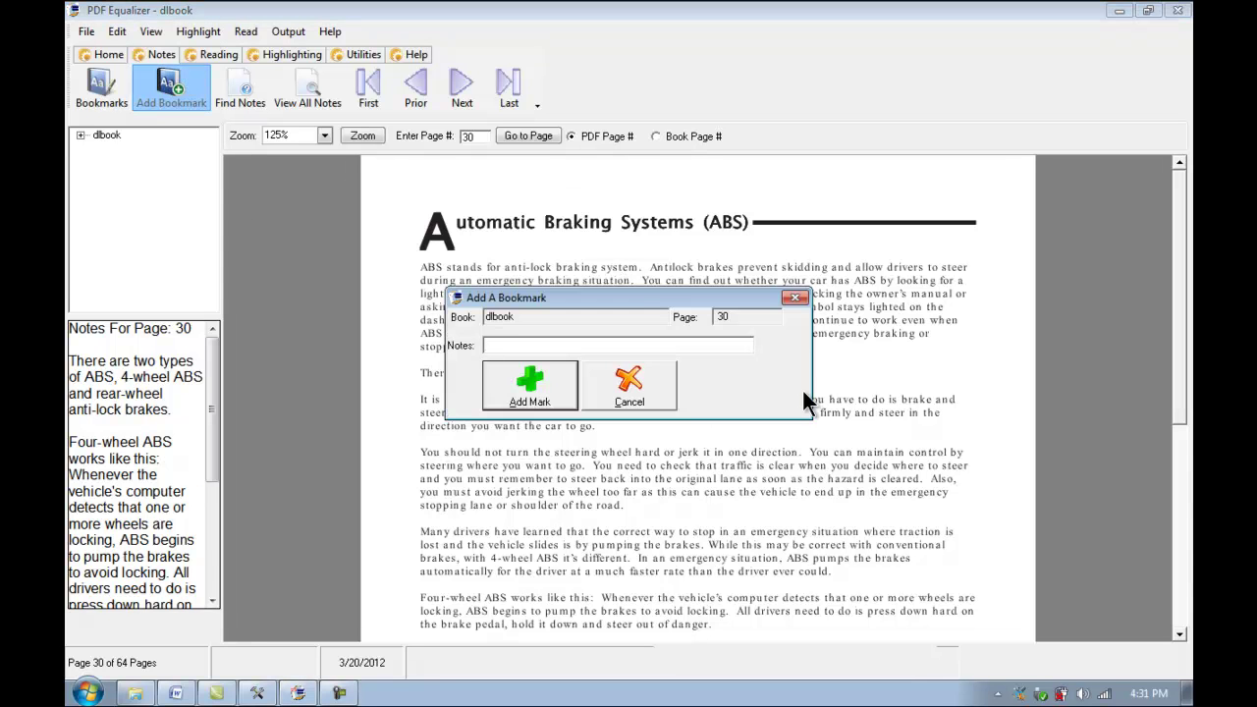
pyautogui.write('Automatic Braking Systems')
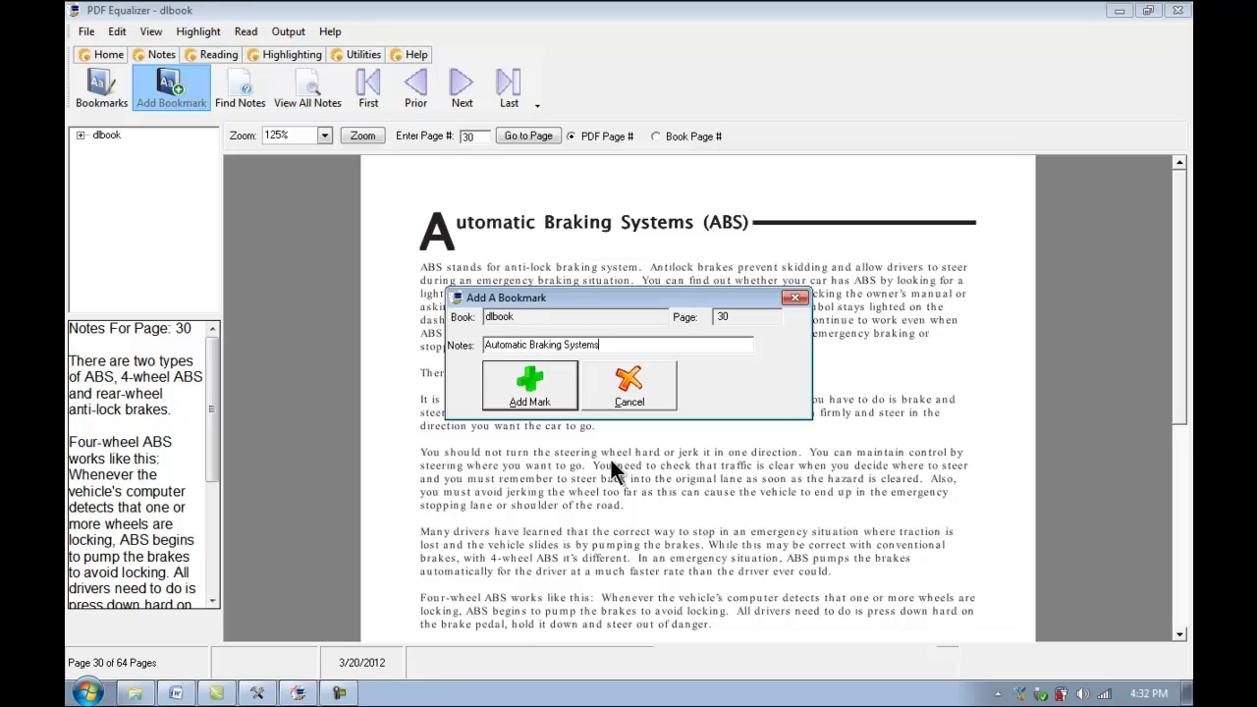
pyautogui.click(535, 395)
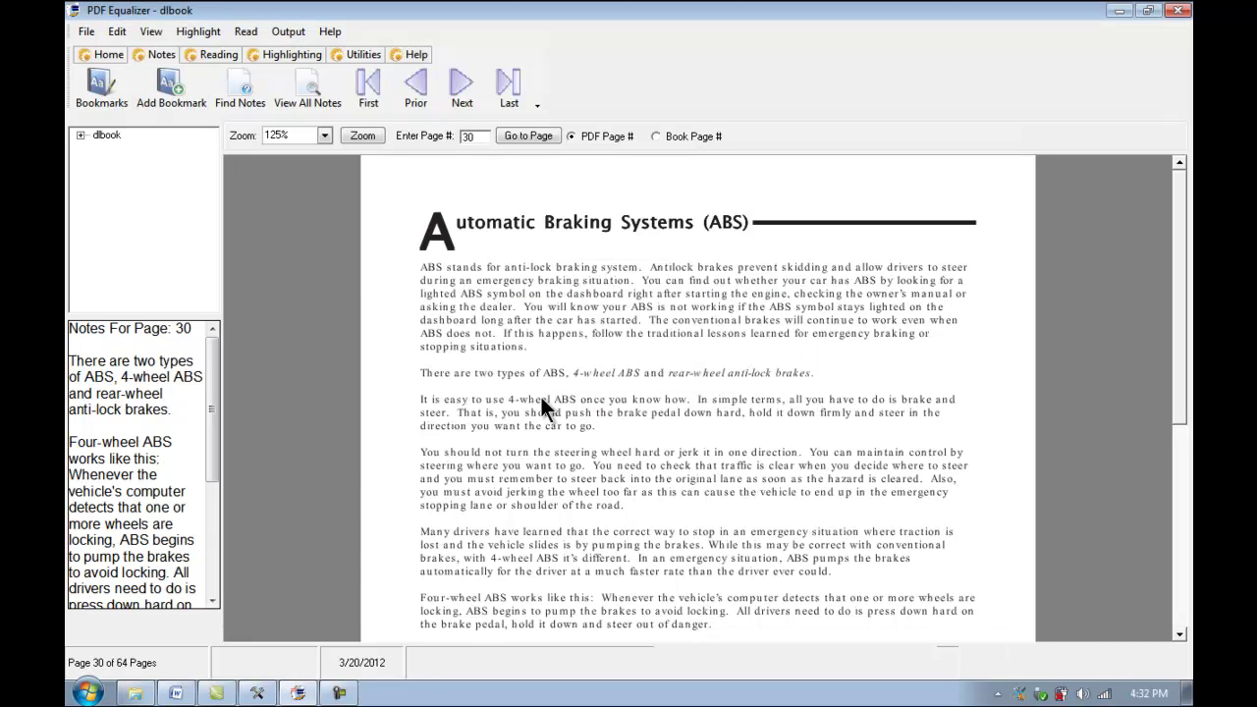
# Step: Open the bookmarks list and remove the second, duplicate "Automatic Braking Systems" bookmark for page 30
pyautogui.click(102, 91)
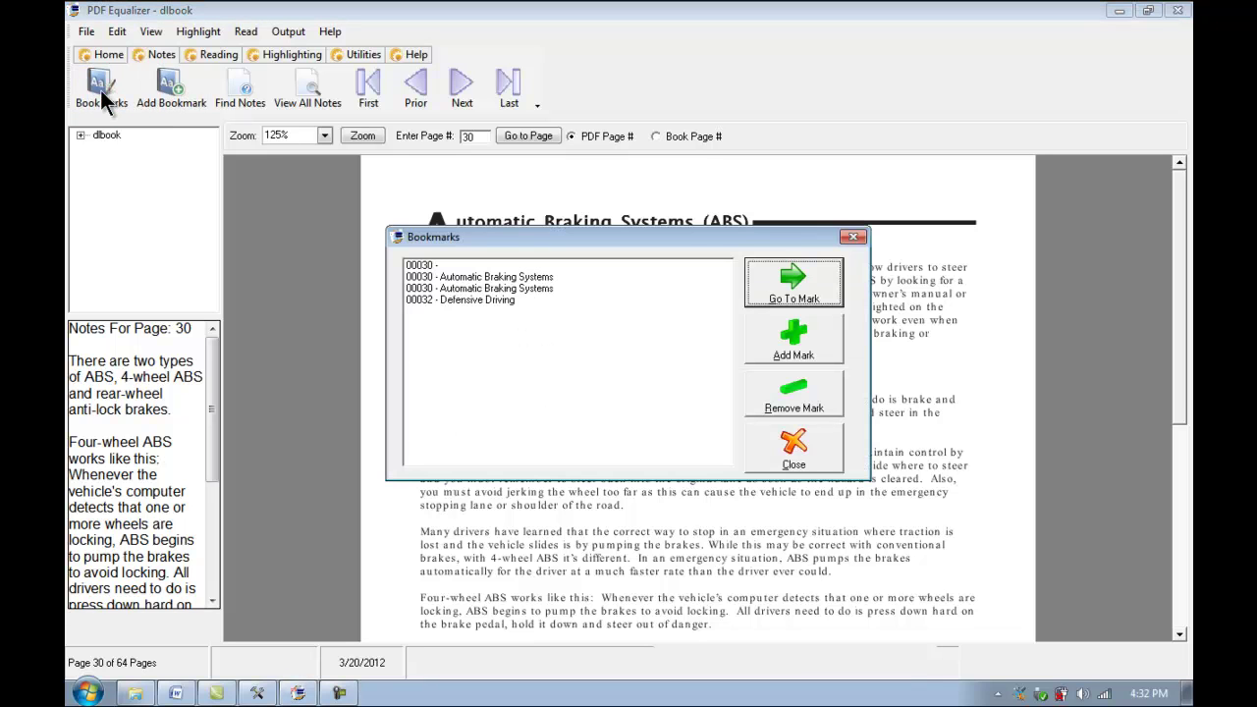
pyautogui.click(474, 286)
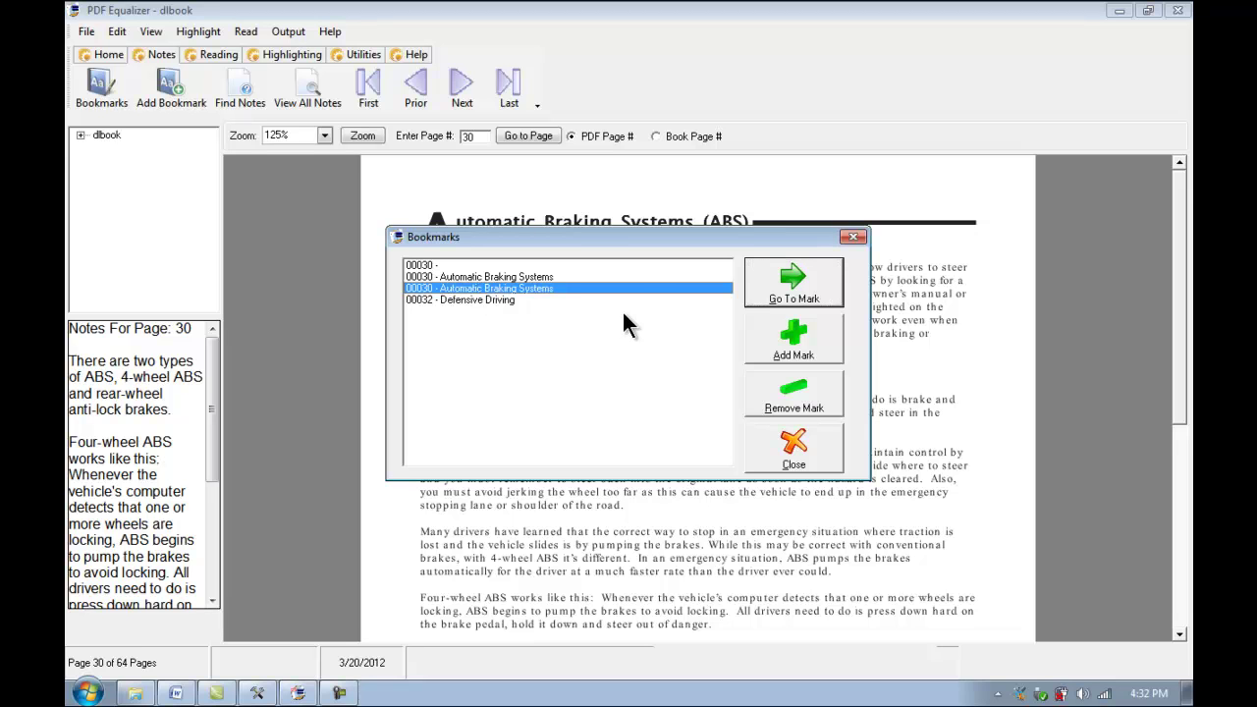
pyautogui.click(808, 394)
pyautogui.click(638, 408)
# Step: Remove the page 30 bookmark that has no note text, and go to the "Defensive Driving" bookmark on page 32
pyautogui.click(493, 277)
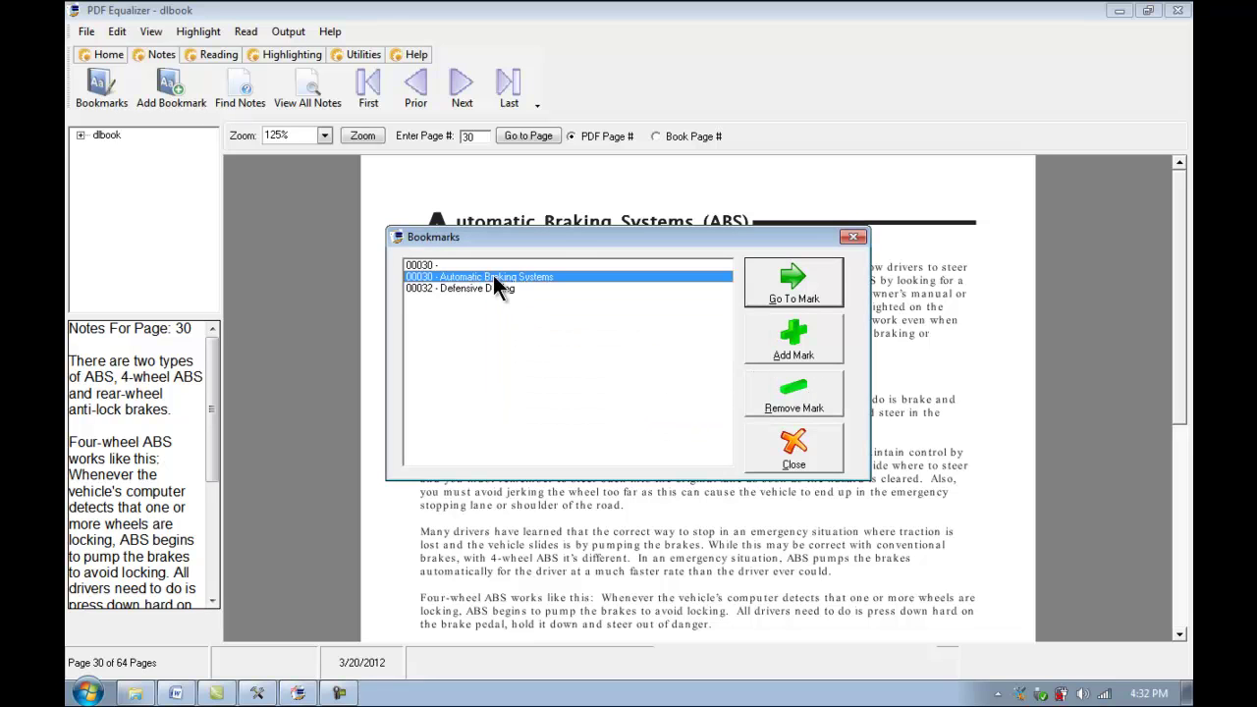
pyautogui.click(481, 265)
pyautogui.click(802, 410)
pyautogui.click(644, 402)
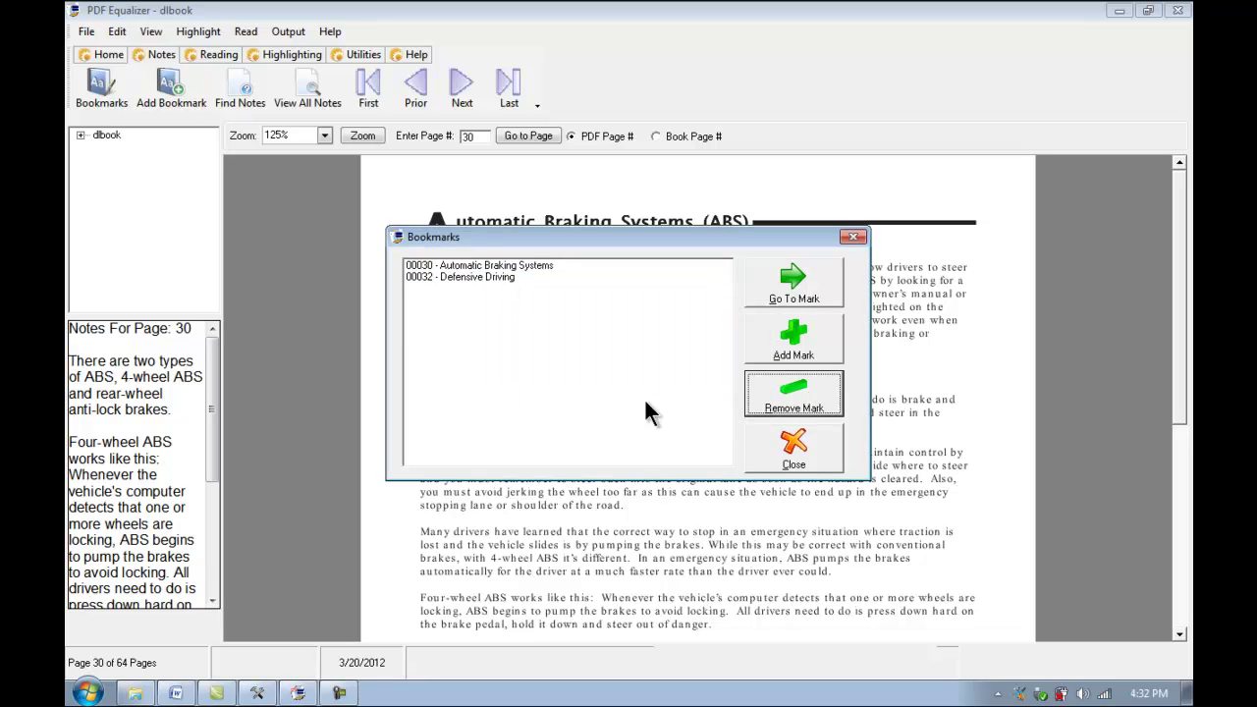
pyautogui.doubleClick(465, 277)
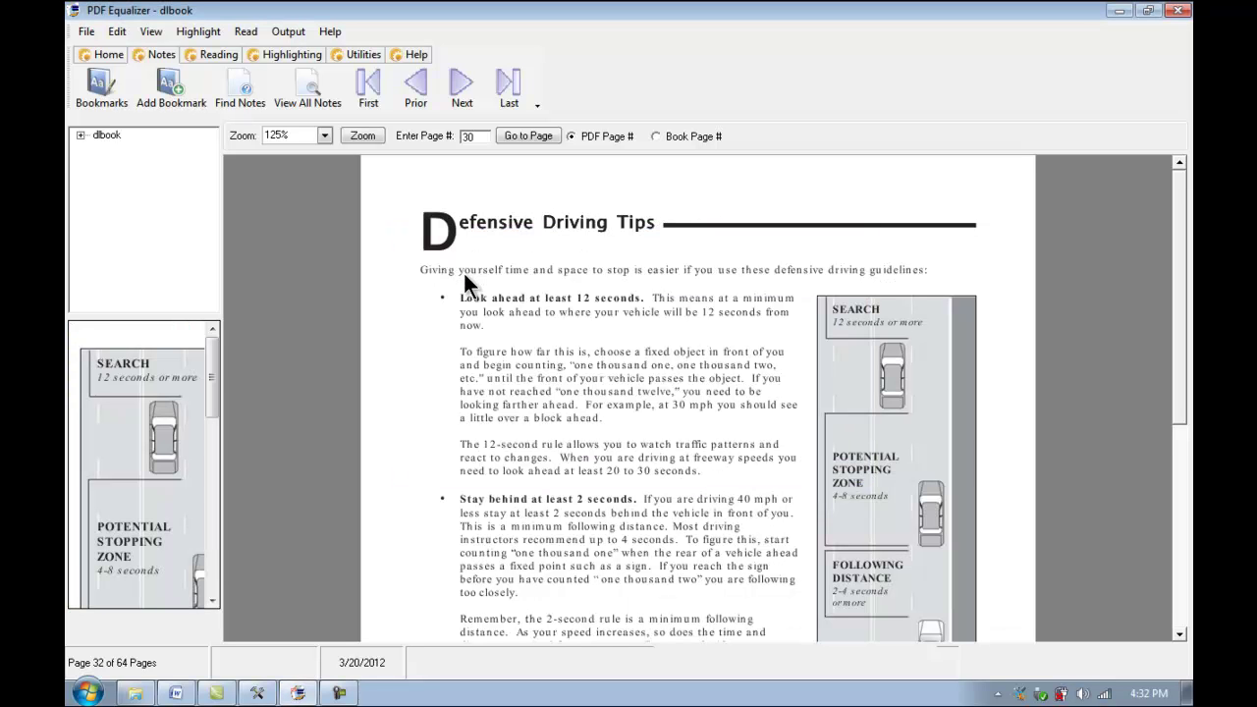